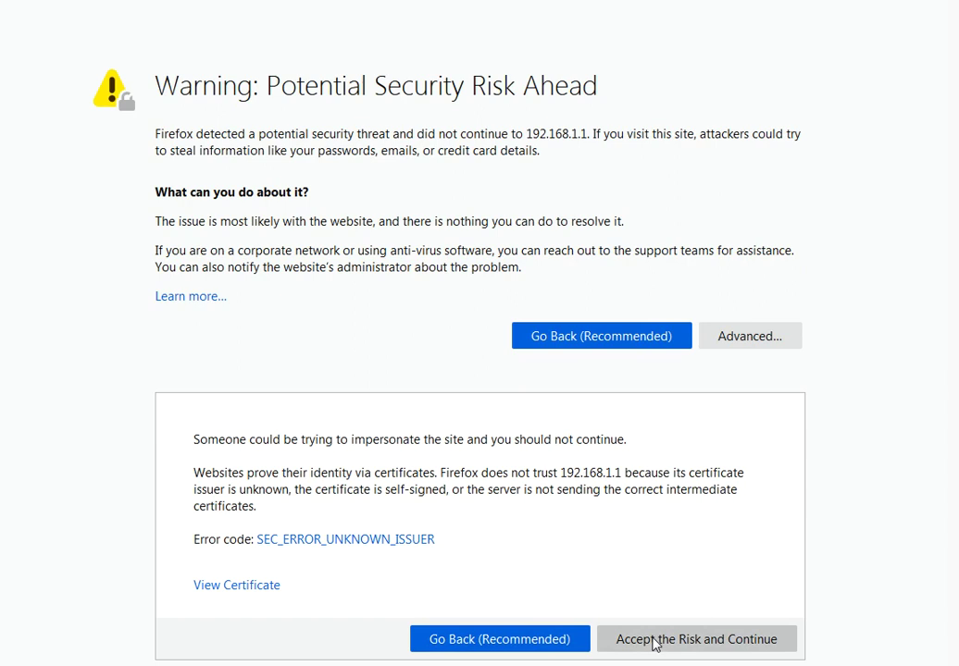
click(653, 642)
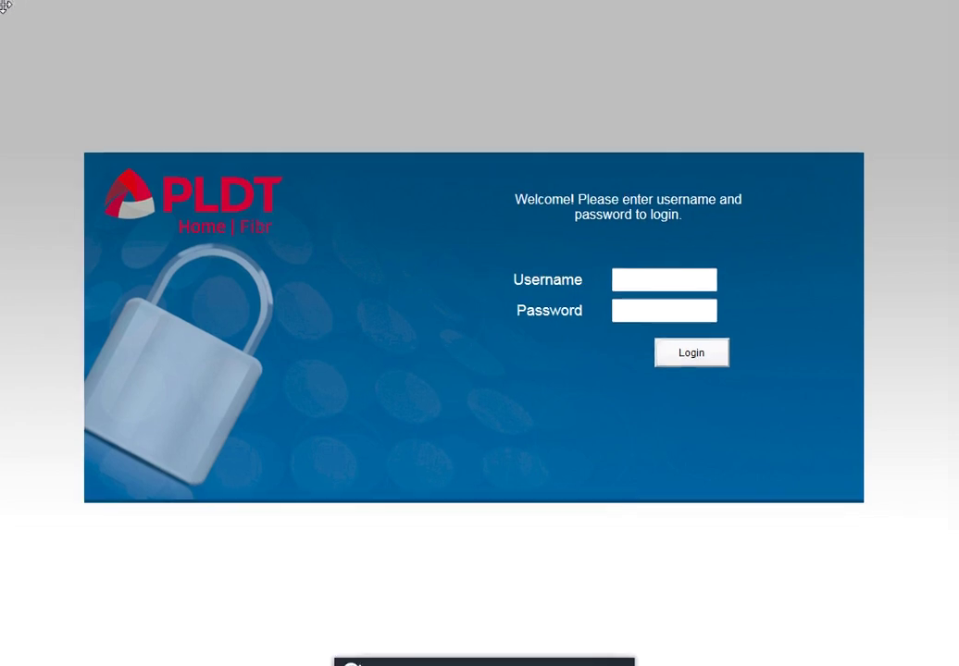
mouse_move(3, 2)
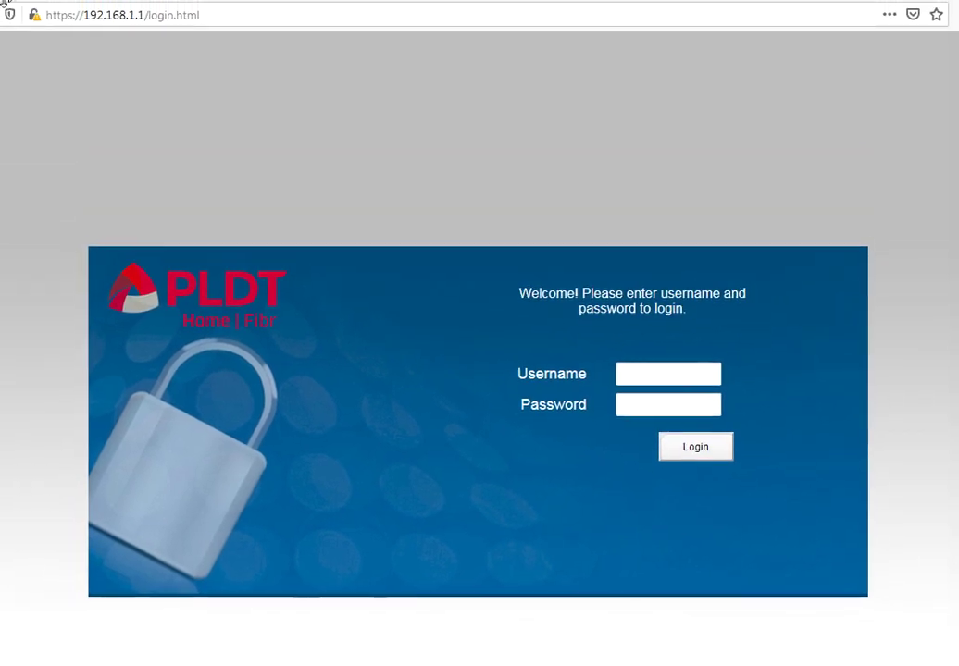
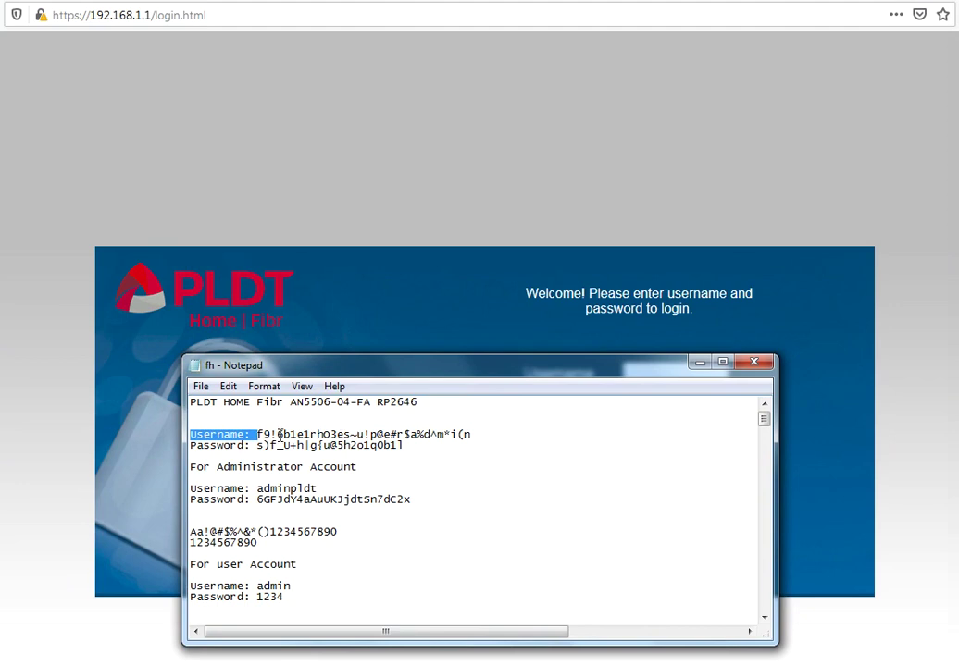
Select the complete first Username value in the fh credentials file.
click(260, 433)
click(260, 434)
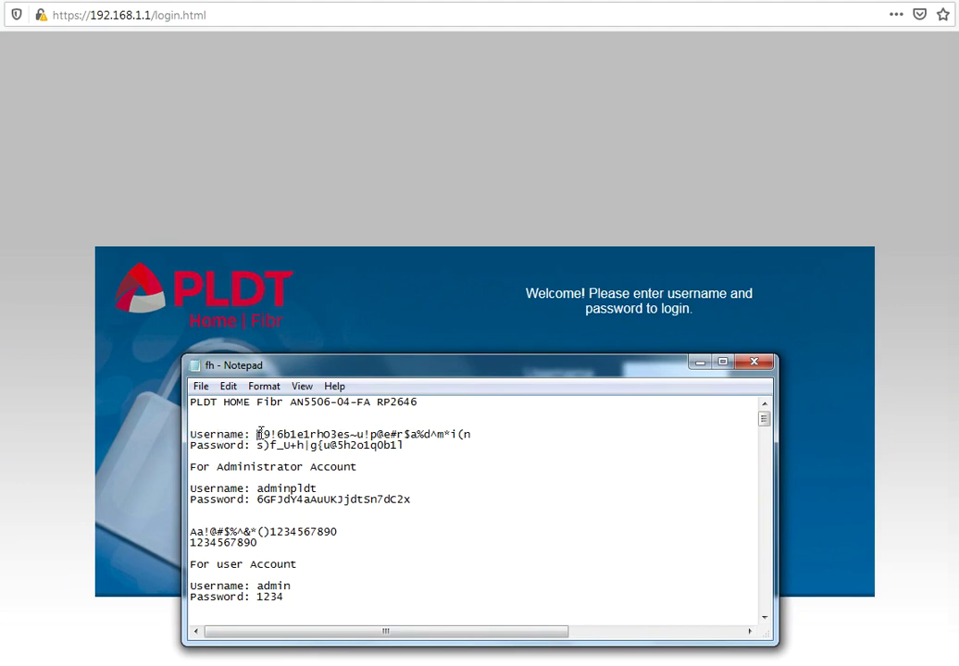
shift+click(475, 435)
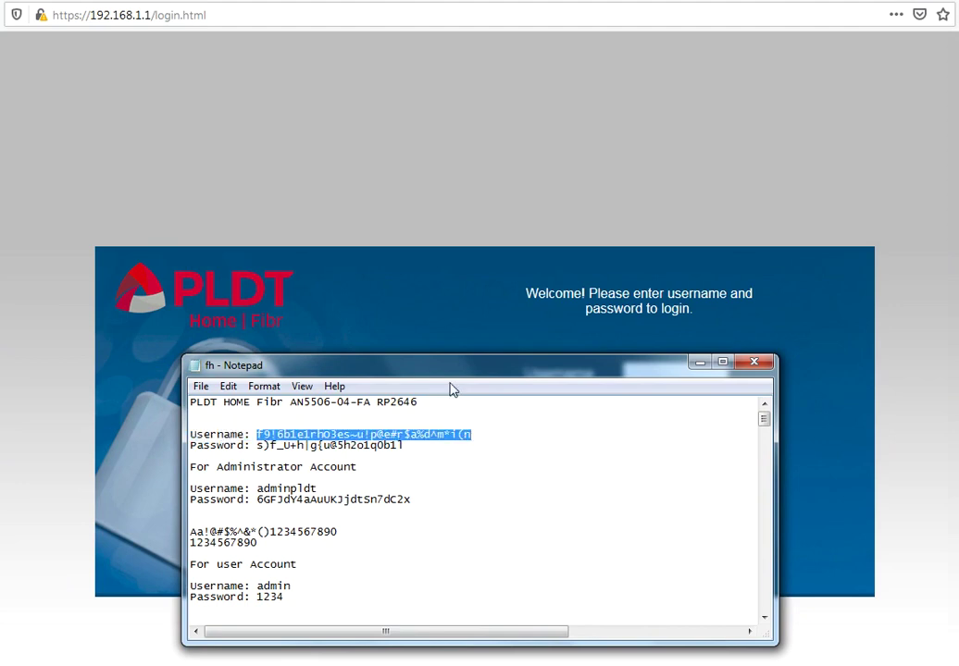
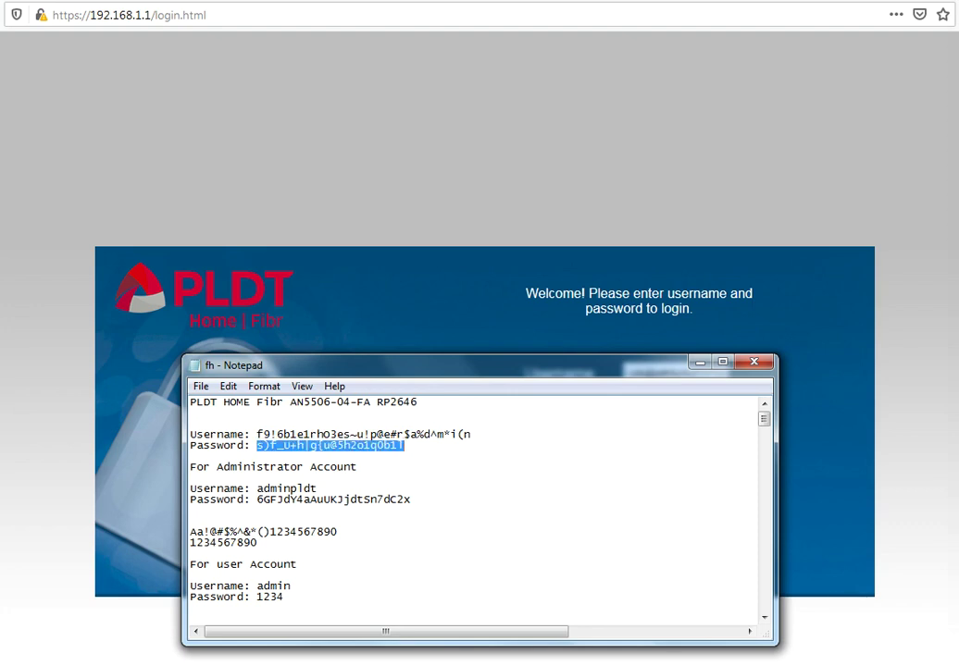
Paste the copied password into the router's Password field and log in.
click(505, 269)
click(683, 405)
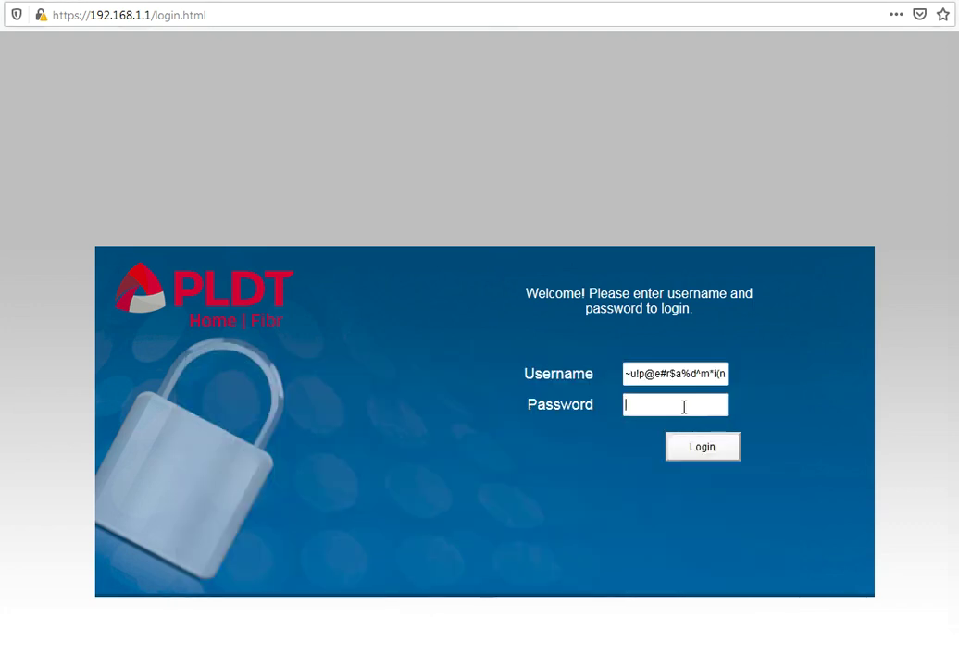
key(ctrl+v)
click(705, 450)
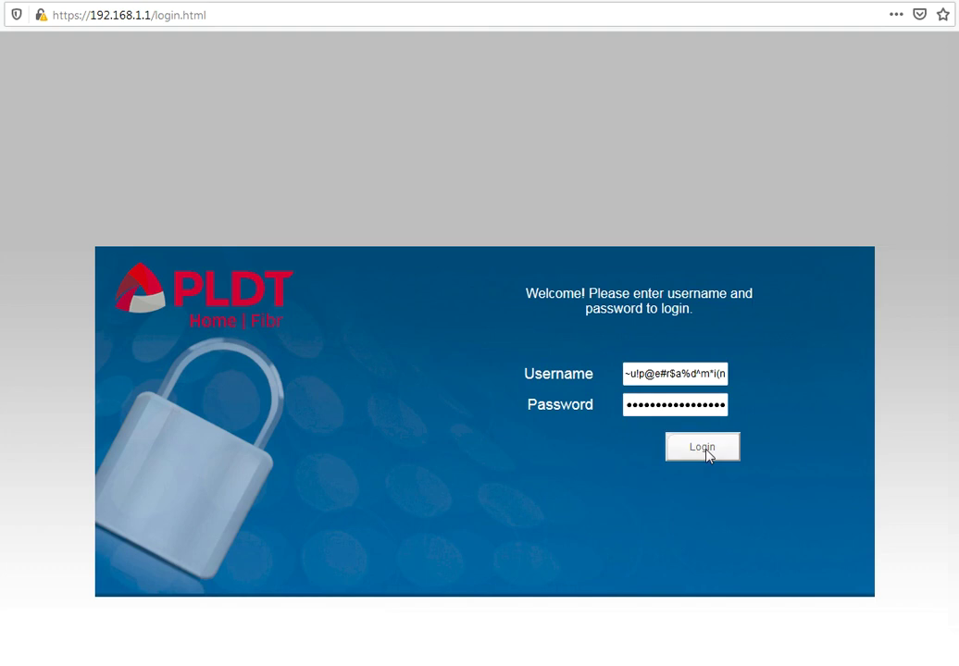
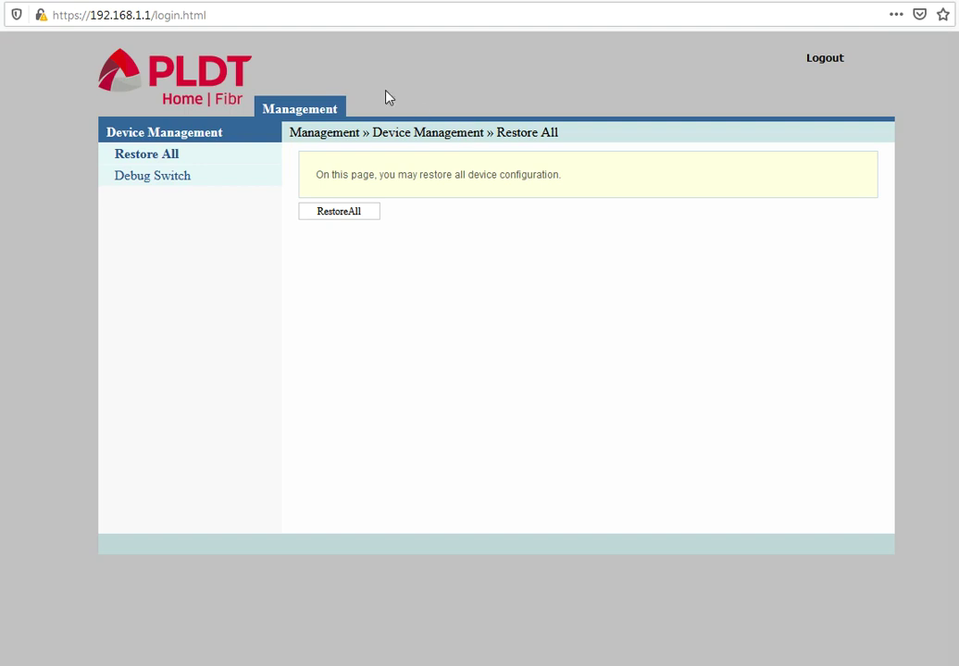
Go to the Debug Switch page under Management > Device Management.
click(174, 186)
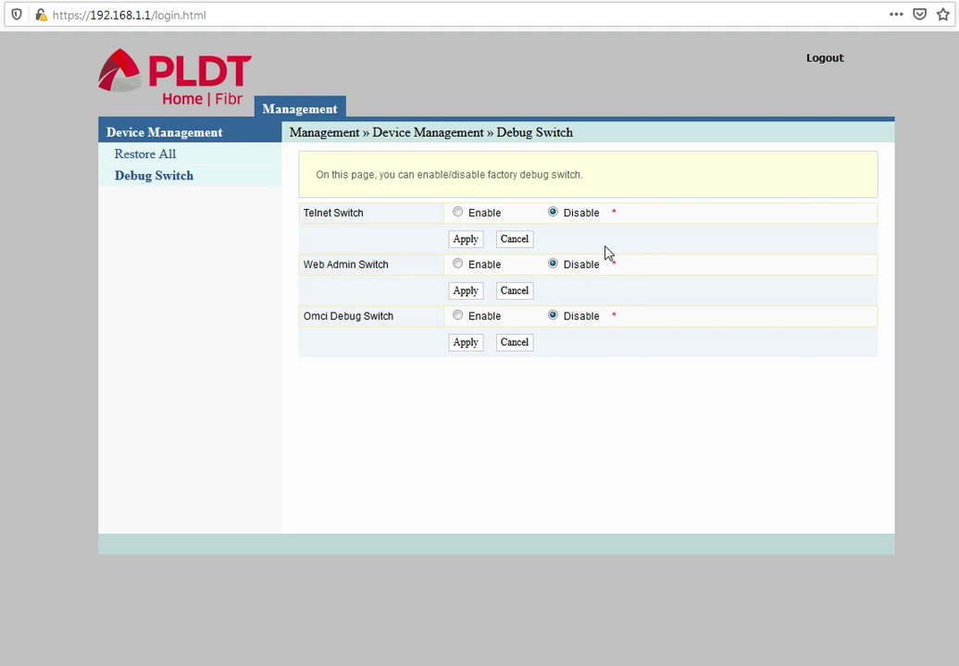
Enable the Telnet and Web Admin switches, then log out of the admin session.
click(458, 214)
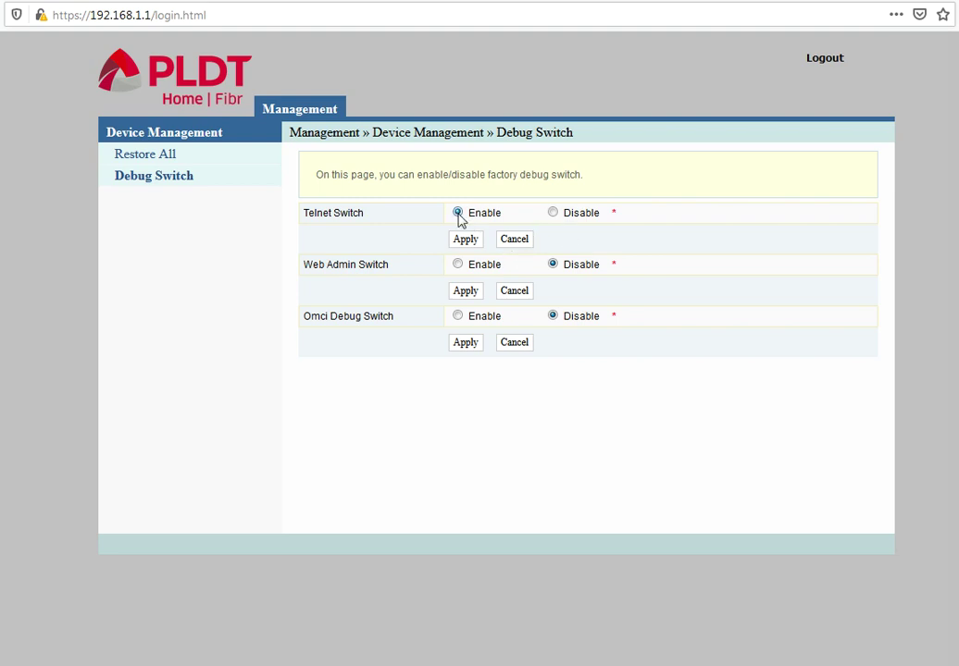
click(458, 266)
click(821, 61)
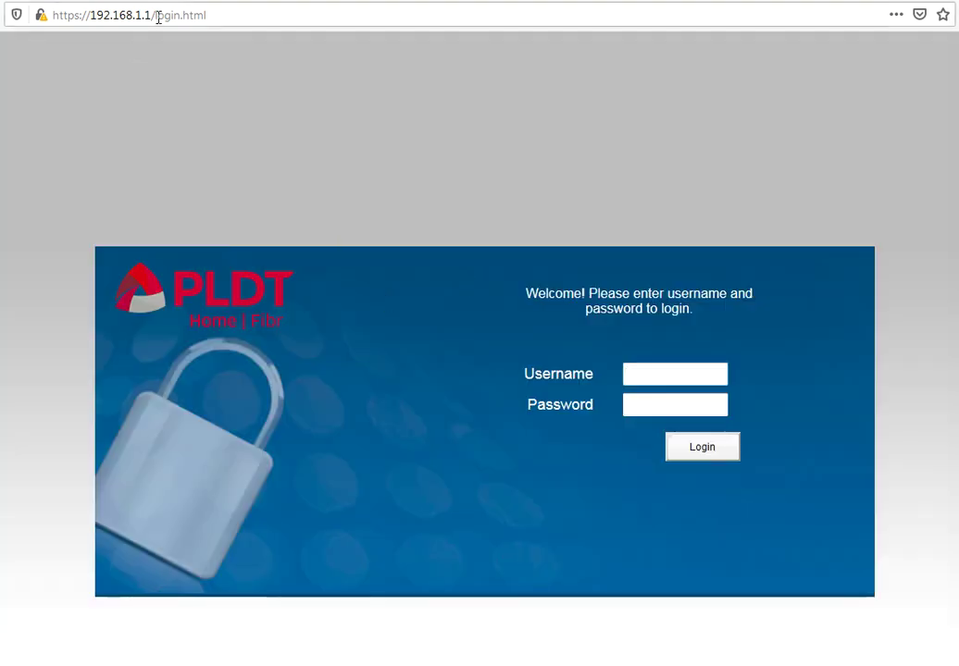
drag(159, 16, 287, 13)
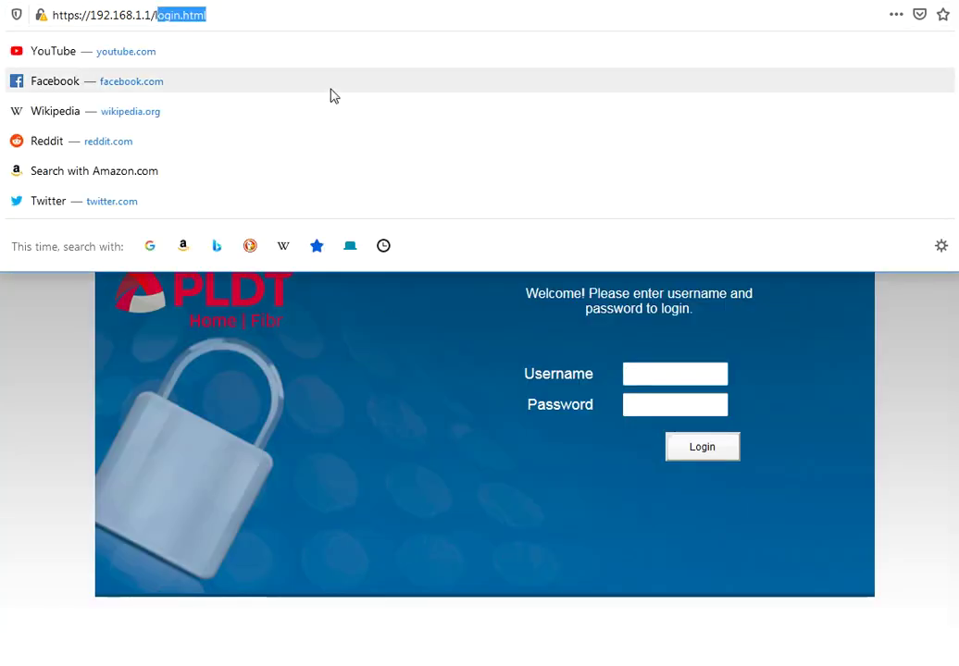
key(BackSpace)
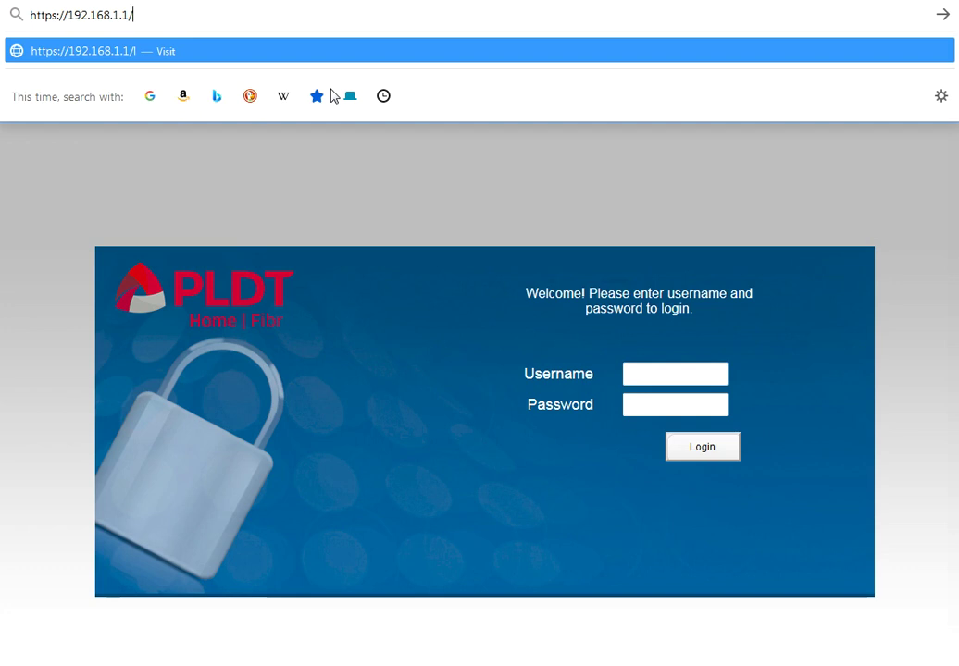
key(BackSpace)
text(fh)
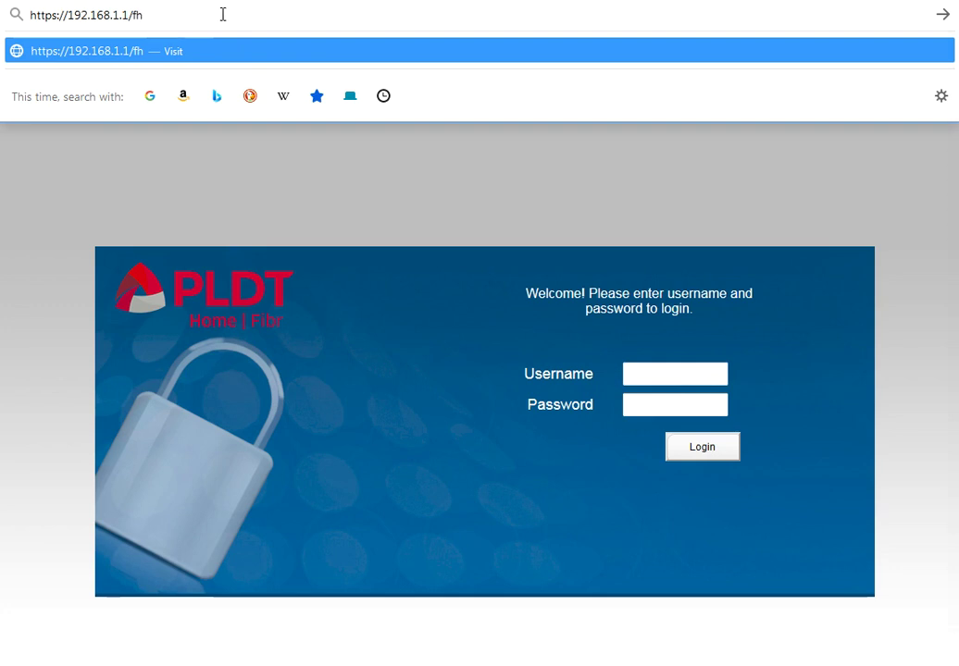
key(Return)
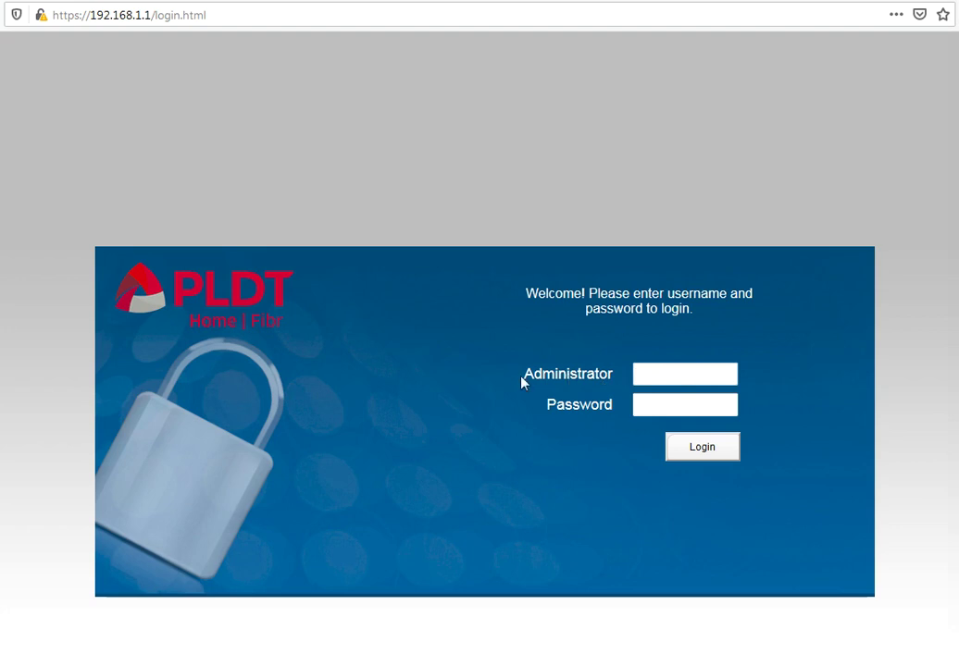
Enter the administrator username in the Administrator field of the login form.
drag(513, 377, 630, 385)
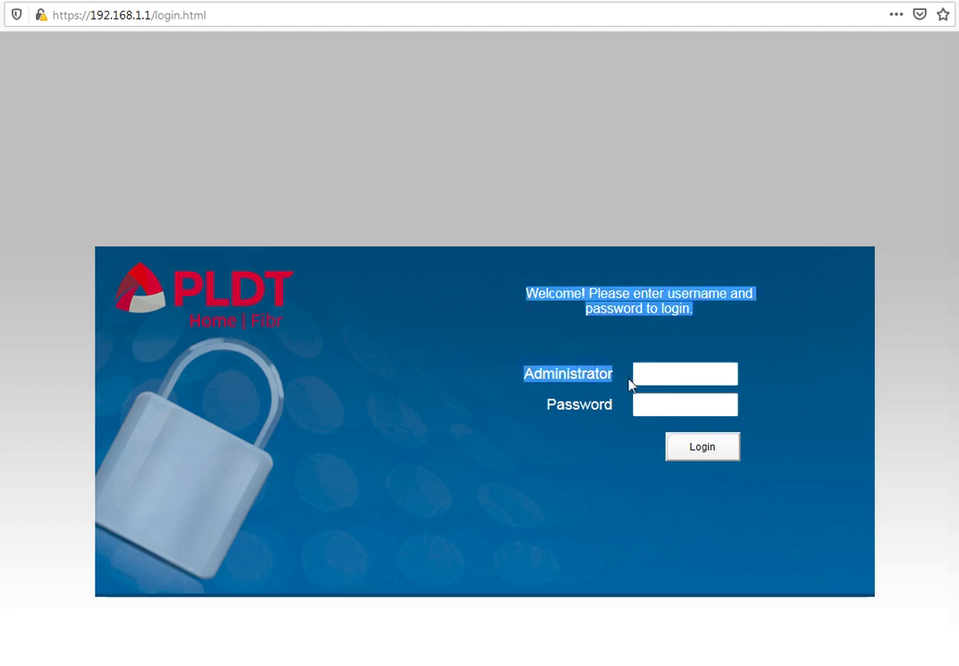
click(515, 400)
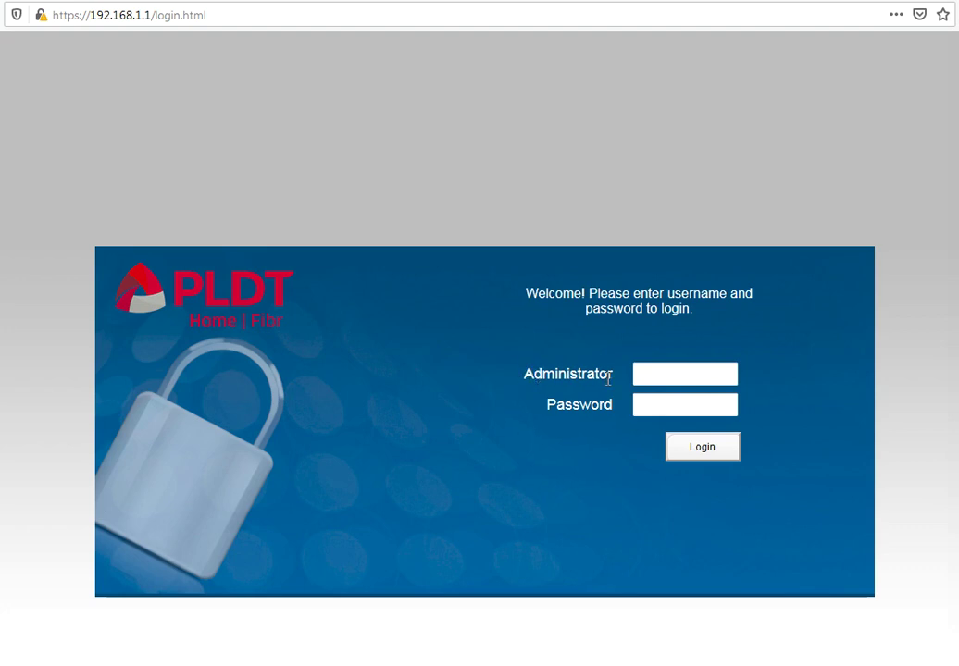
click(659, 372)
text(adminpldt)
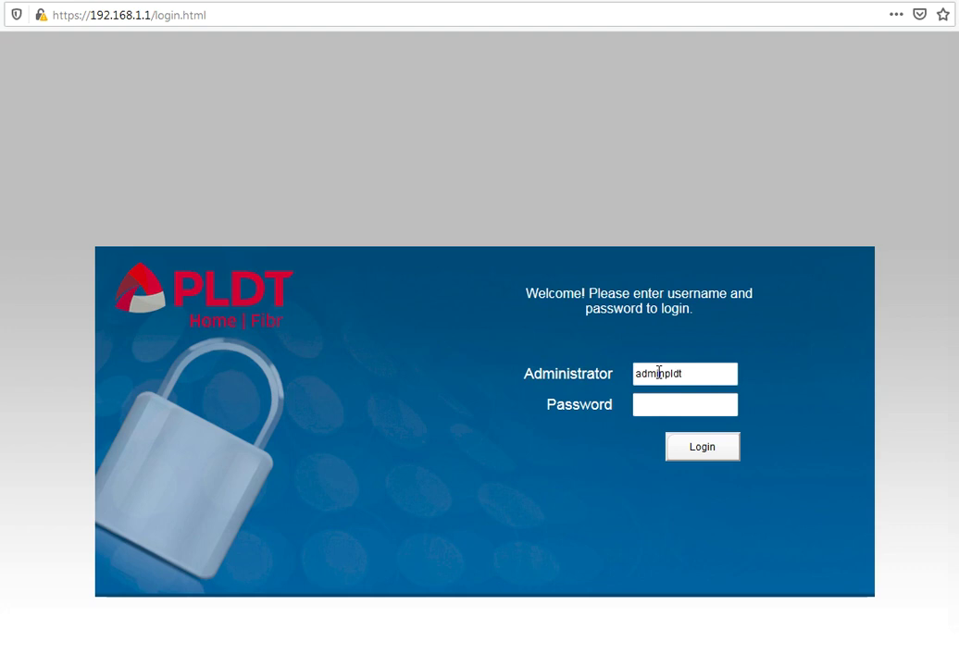
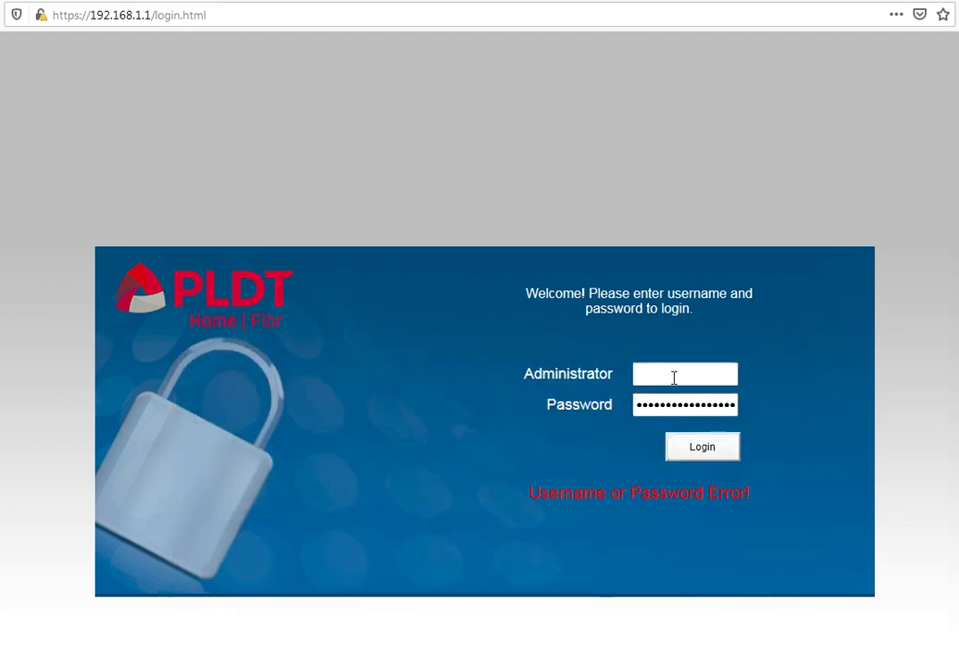
Log in to the router admin with the suggested administrator username.
click(674, 375)
text(adm)
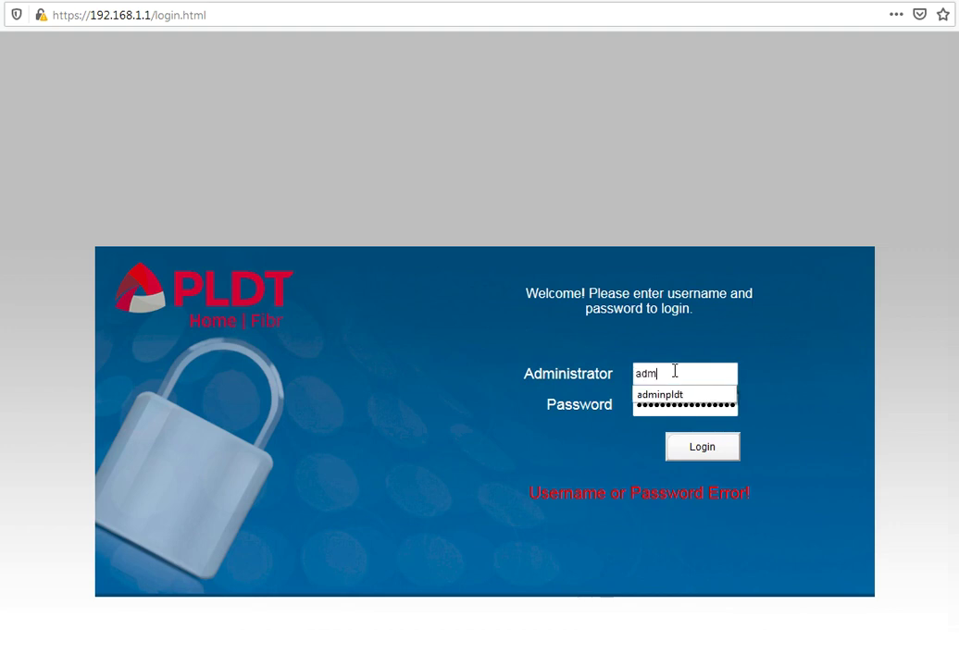
text(inpldt)
click(685, 396)
click(706, 447)
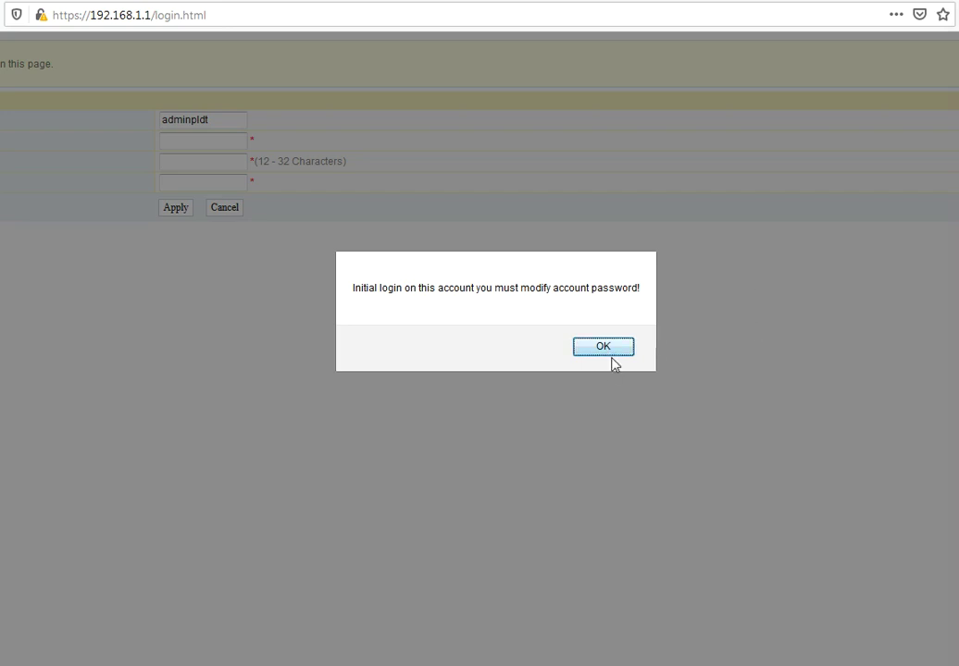
Dismiss the password-change alert and paste the current password into Old Password.
click(613, 352)
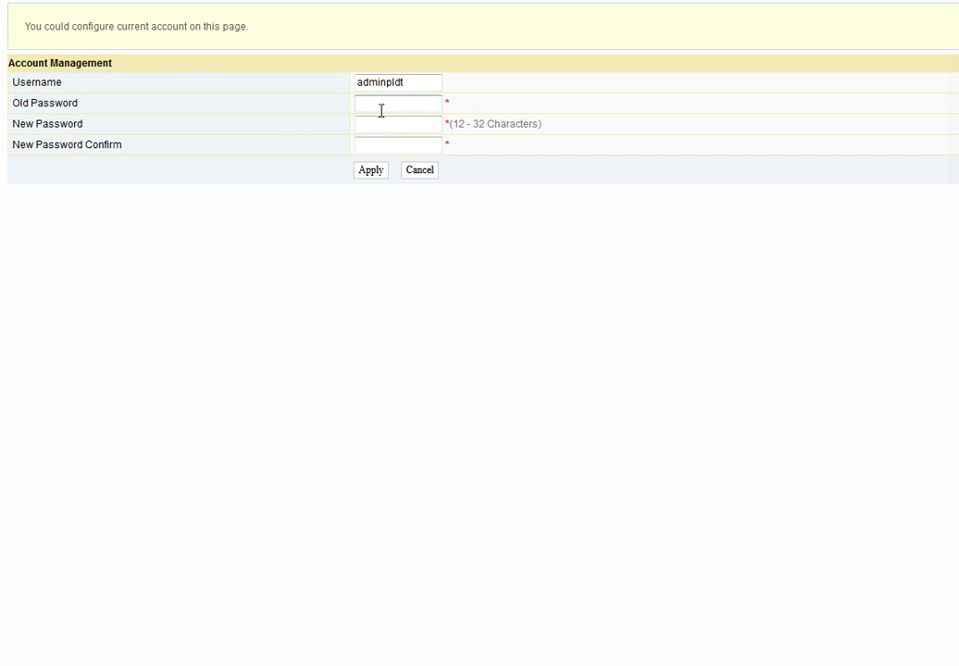
right_click(380, 105)
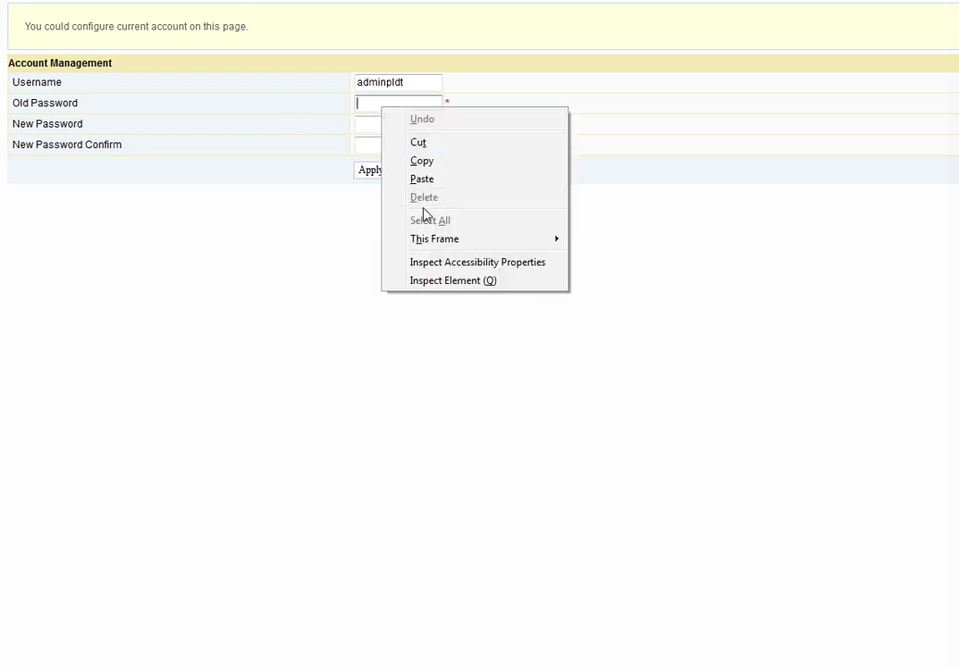
click(349, 236)
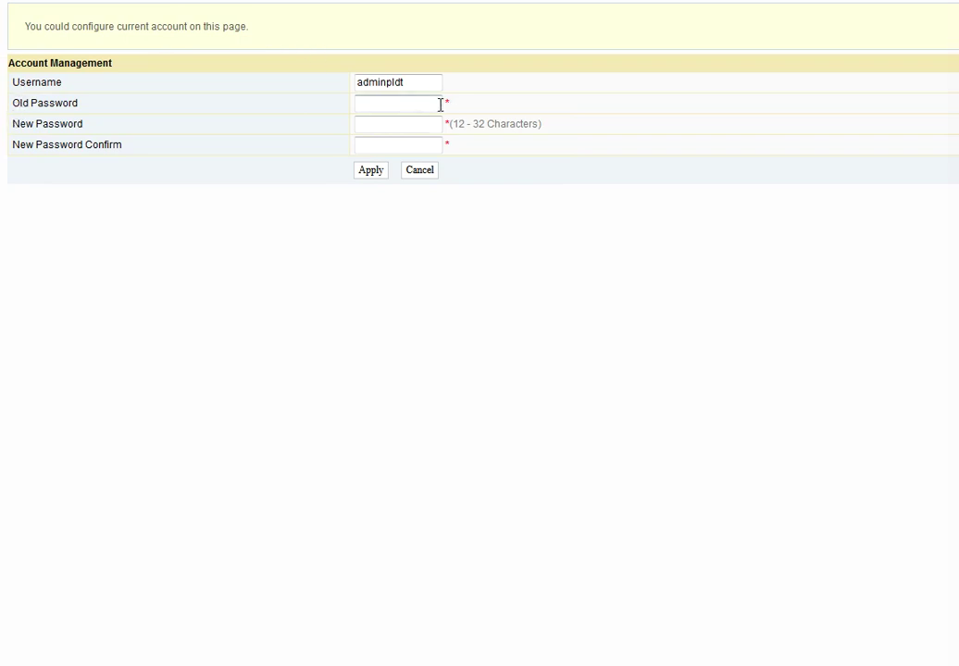
click(375, 105)
key(ctrl+v)
Enter a nine-character new password in both new fields and apply the change.
click(390, 124)
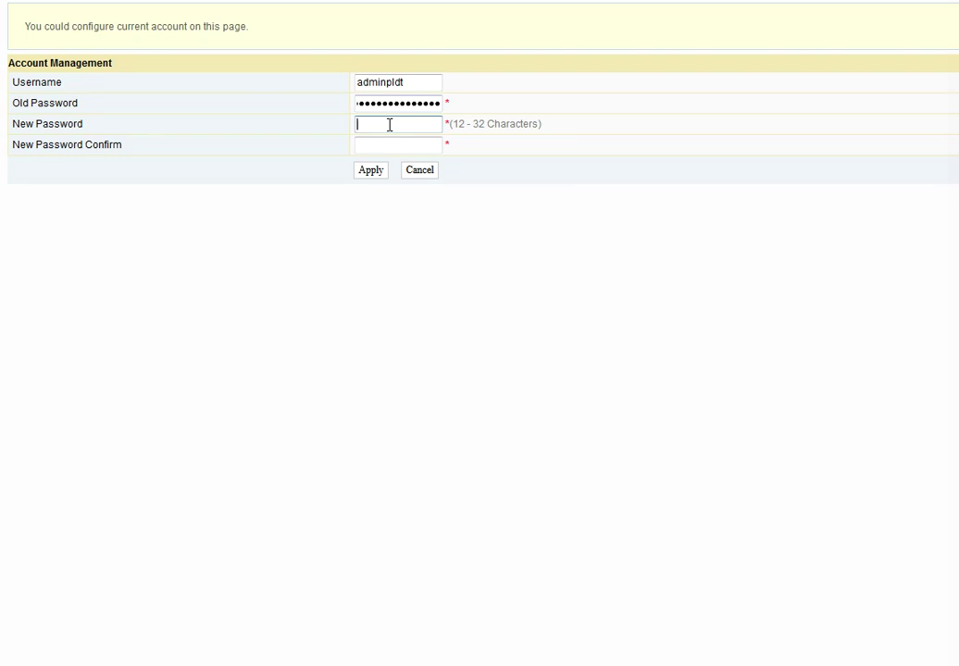
text(aaaaaaaaa)
click(368, 144)
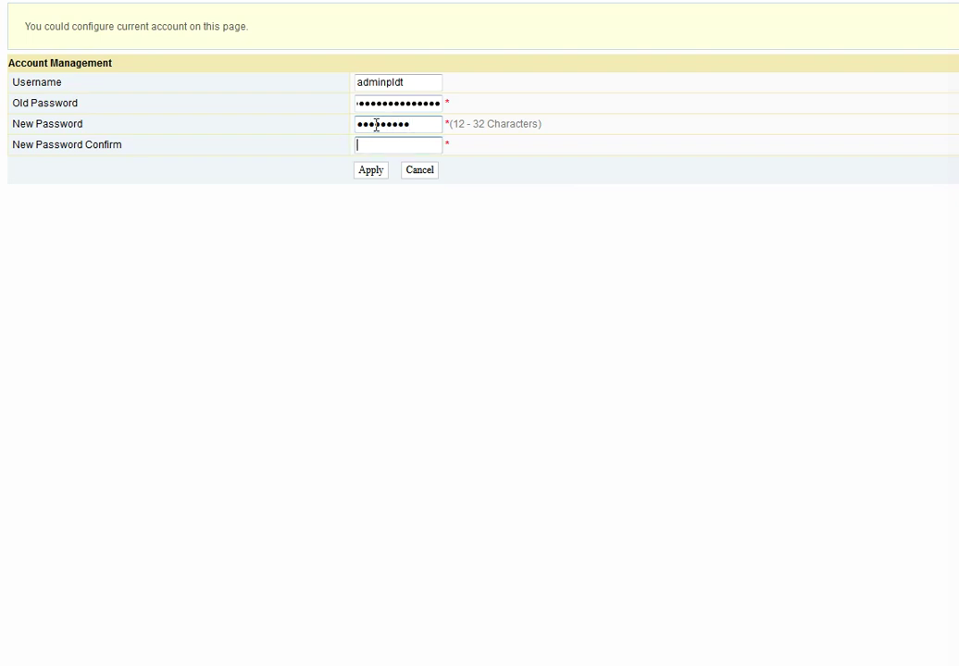
text(aaaaaaaaa)
click(370, 174)
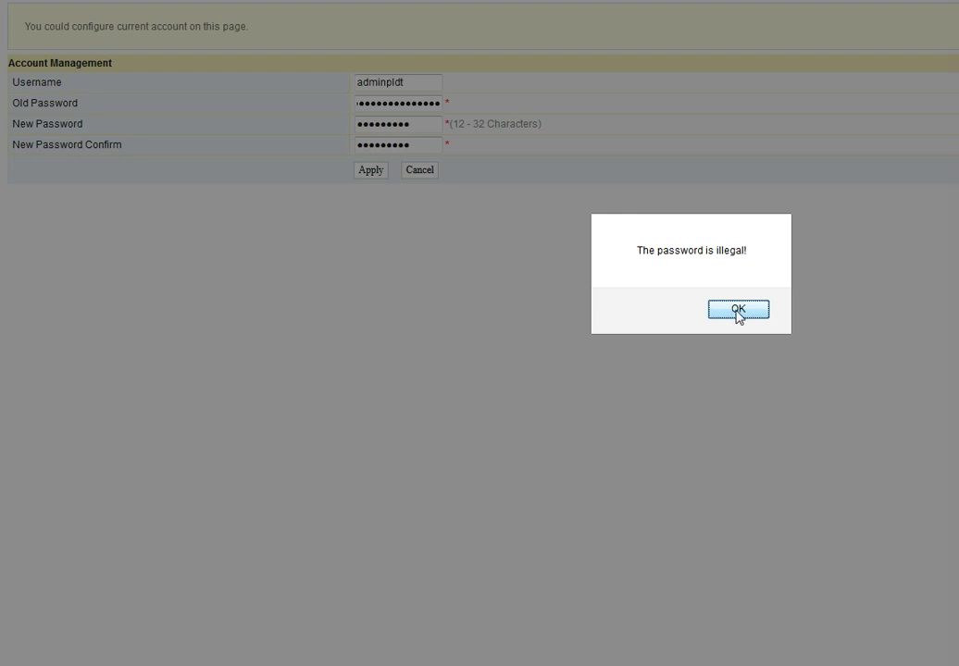
Dismiss the 'The password is illegal!' warning and switch to the fh Notepad notes.
click(738, 310)
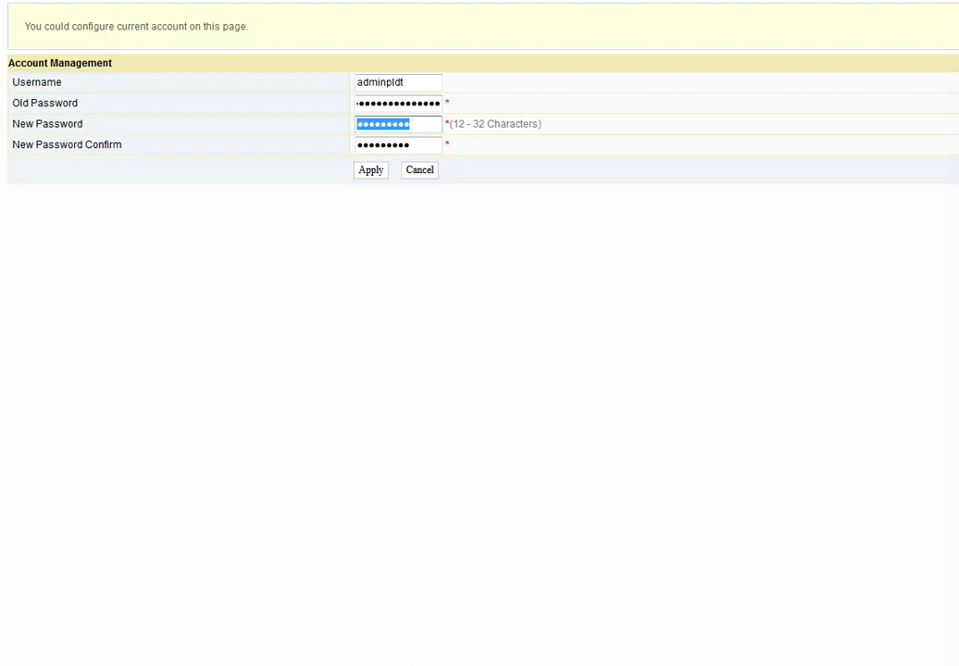
key(alt+Tab)
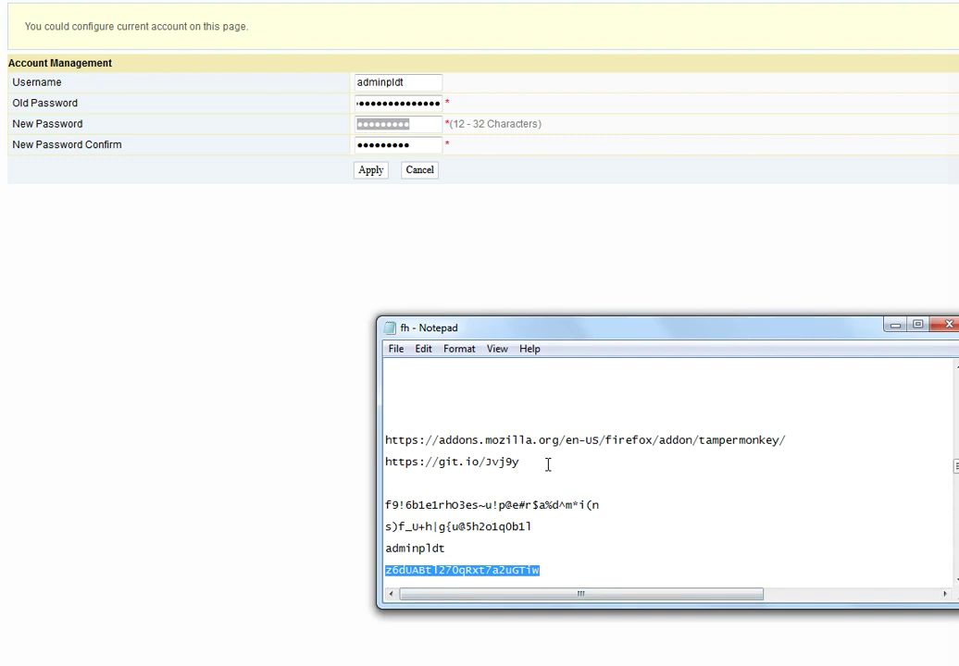
Select the long mixed-character password string on the last line of the notes.
scroll(548, 464, down, 2)
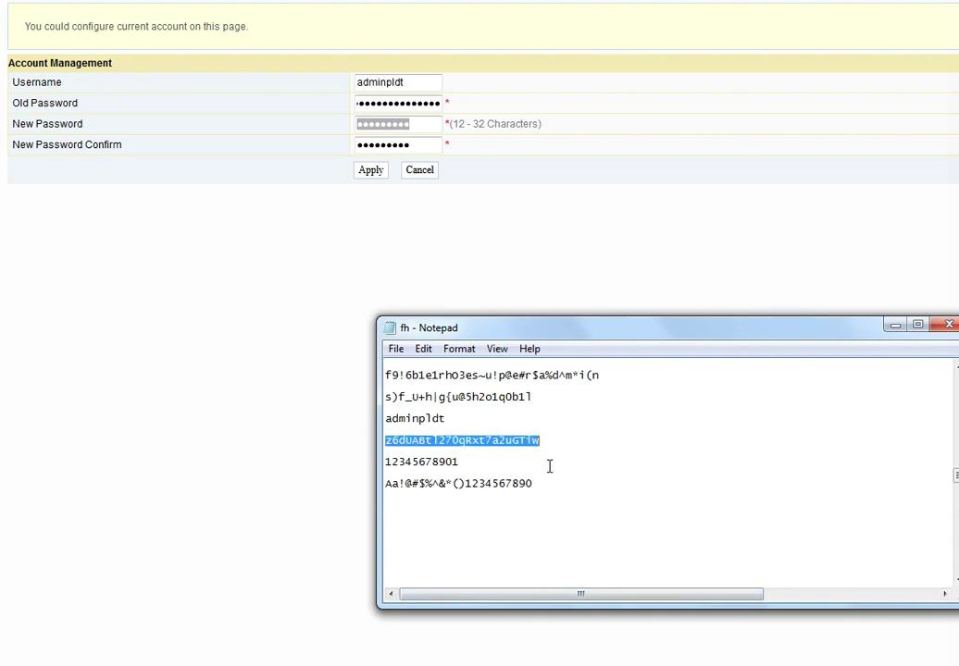
drag(386, 483, 534, 482)
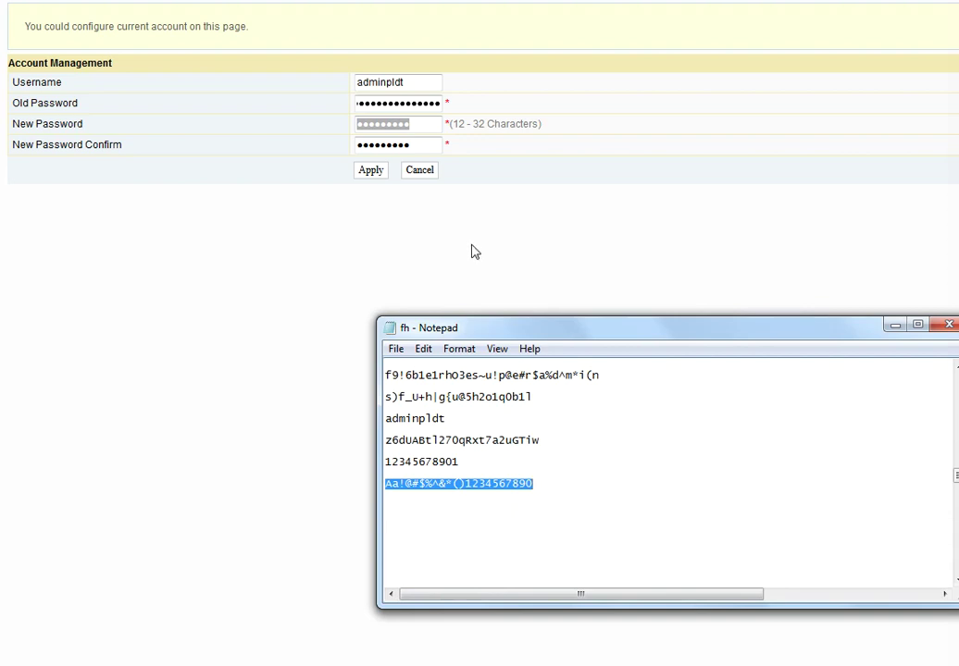
Replace both new-password fields with the copied long password, apply it, and return to login.
click(423, 132)
drag(425, 126, 323, 124)
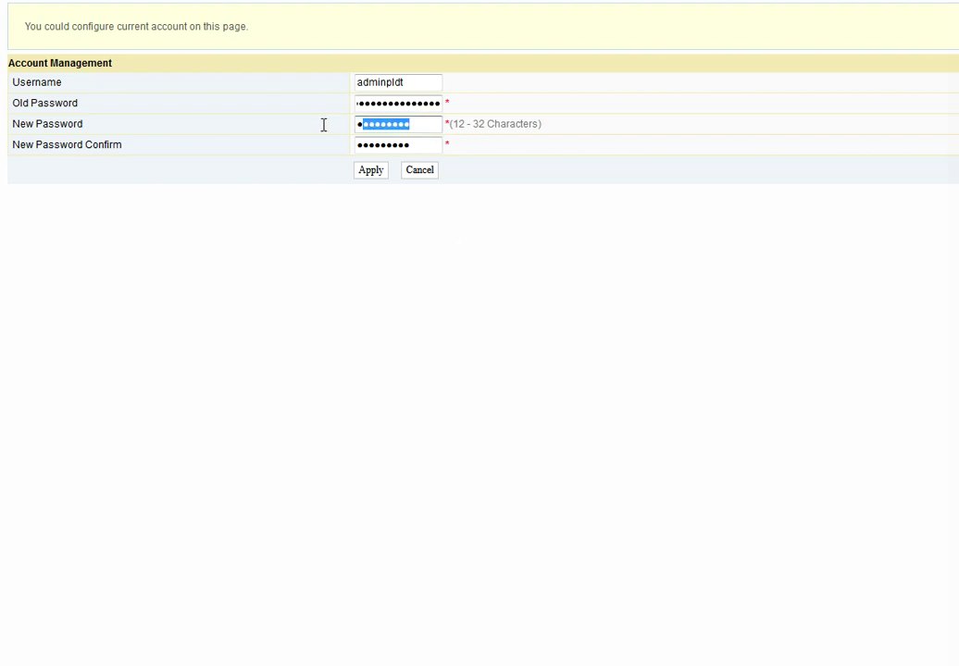
key(ctrl+v)
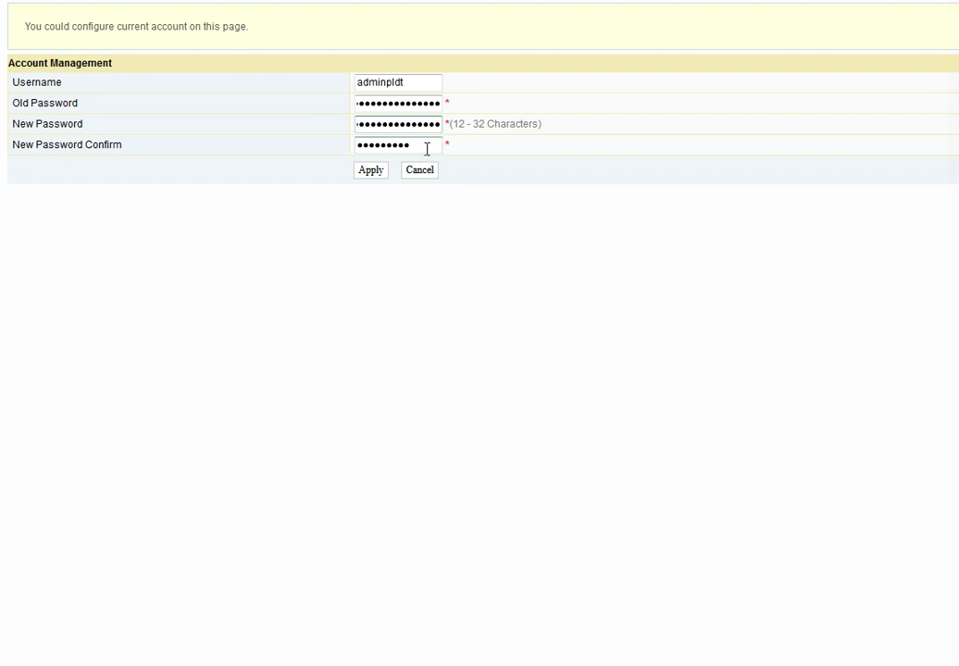
drag(427, 148, 317, 148)
key(ctrl+v)
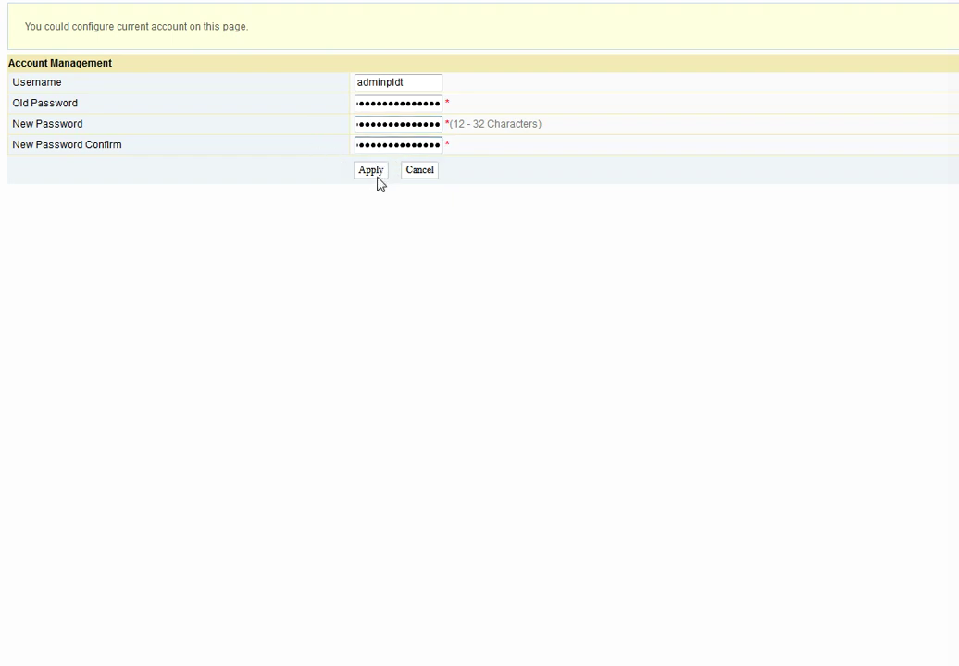
click(370, 171)
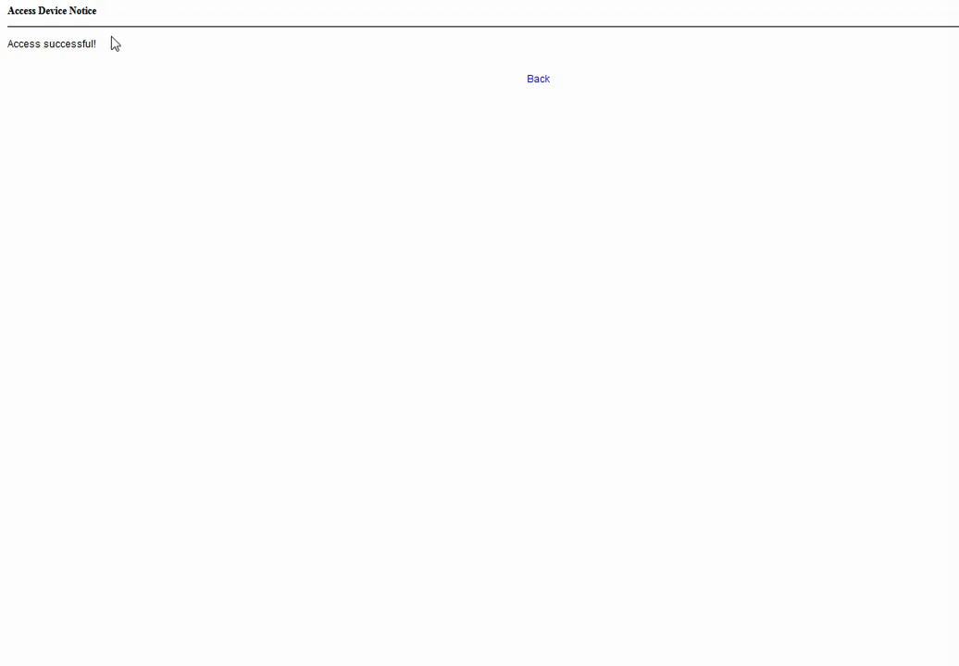
click(541, 84)
click(539, 81)
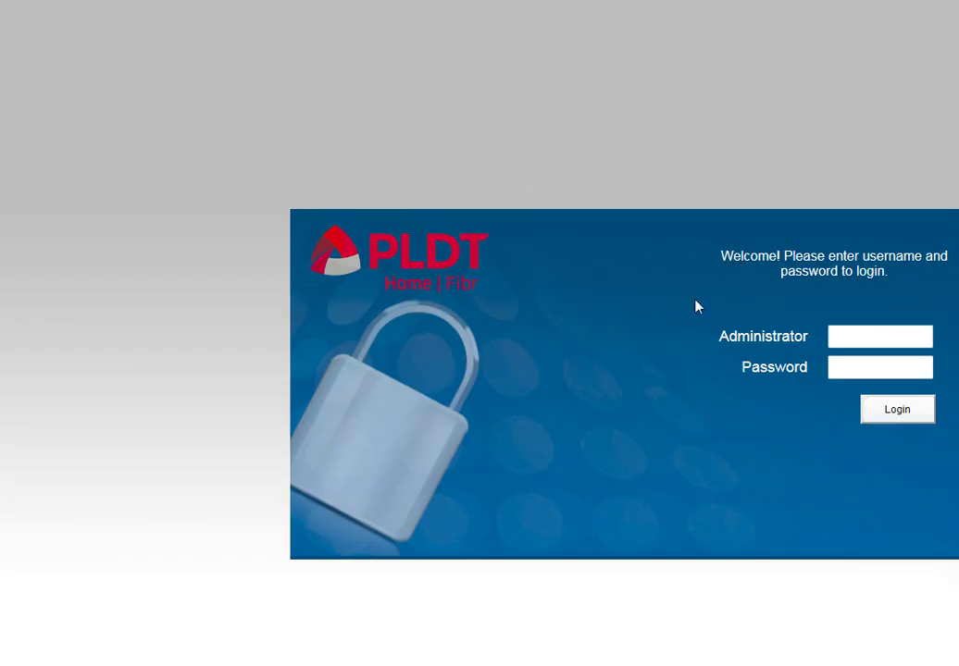
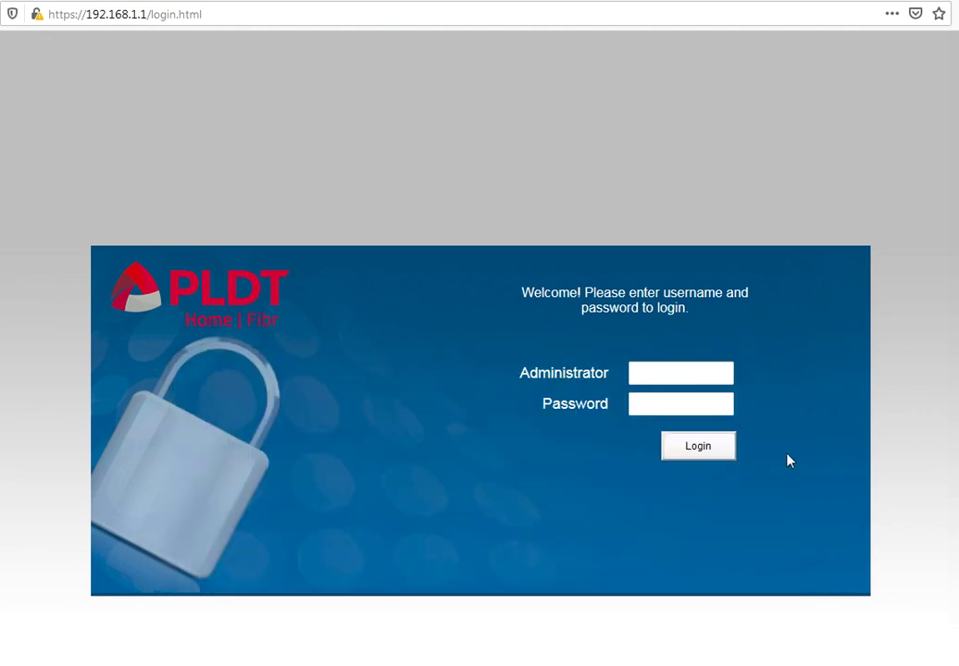
Enter 'admin' in the Administrator username field on the router login page.
click(678, 368)
text(adminpldt)
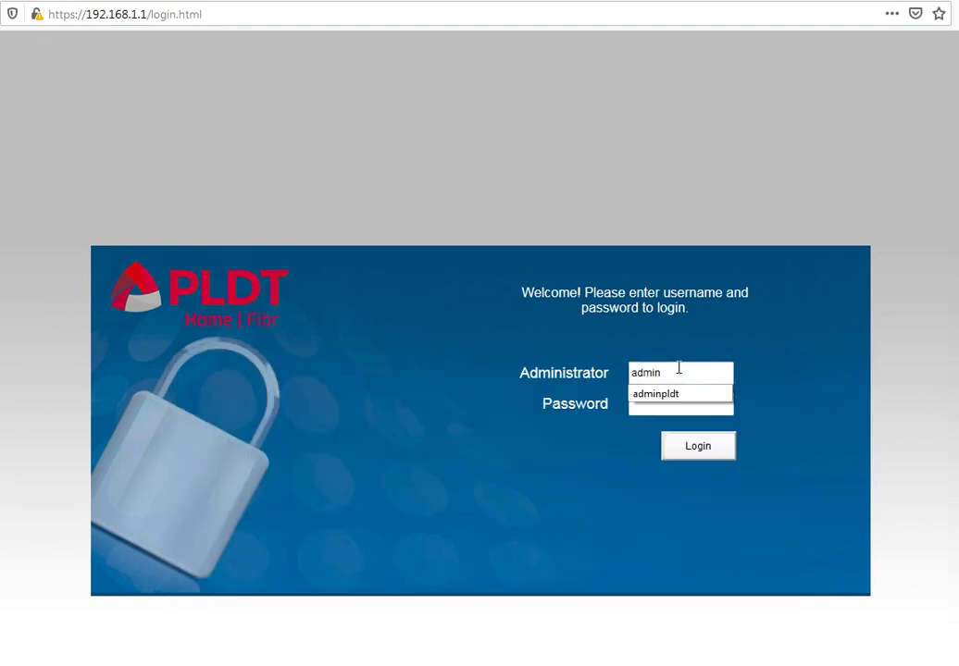
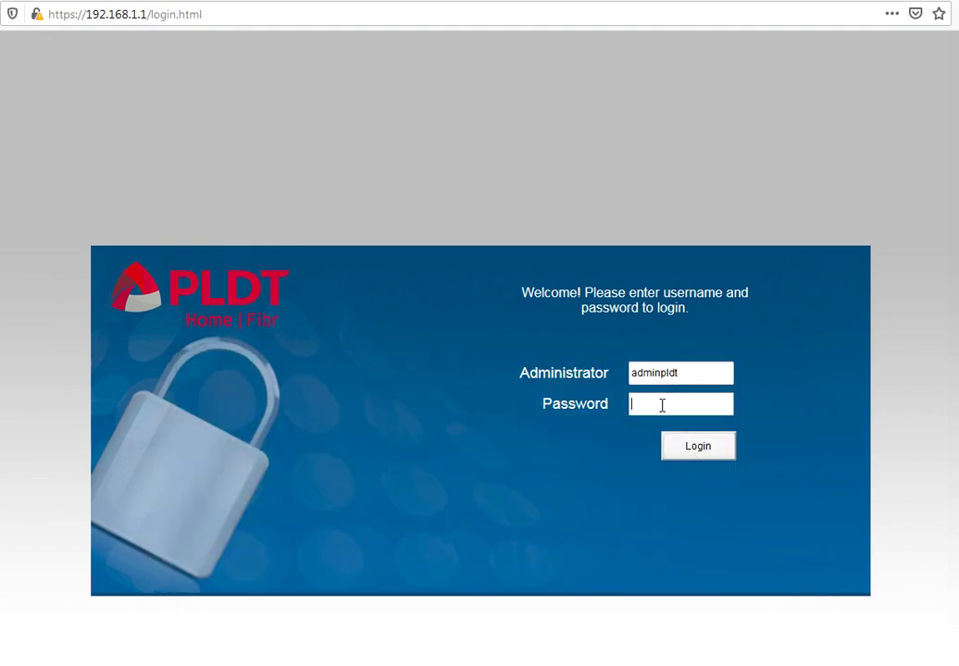
Log in to the router admin with the administrator password to reach Device Information.
click(662, 406)
key(ctrl+v)
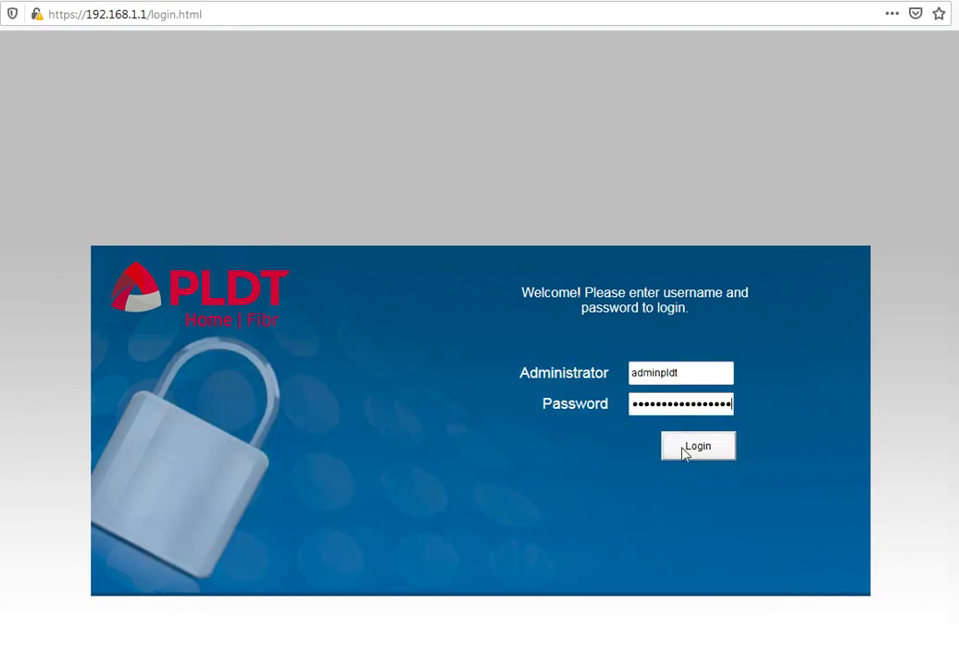
click(696, 449)
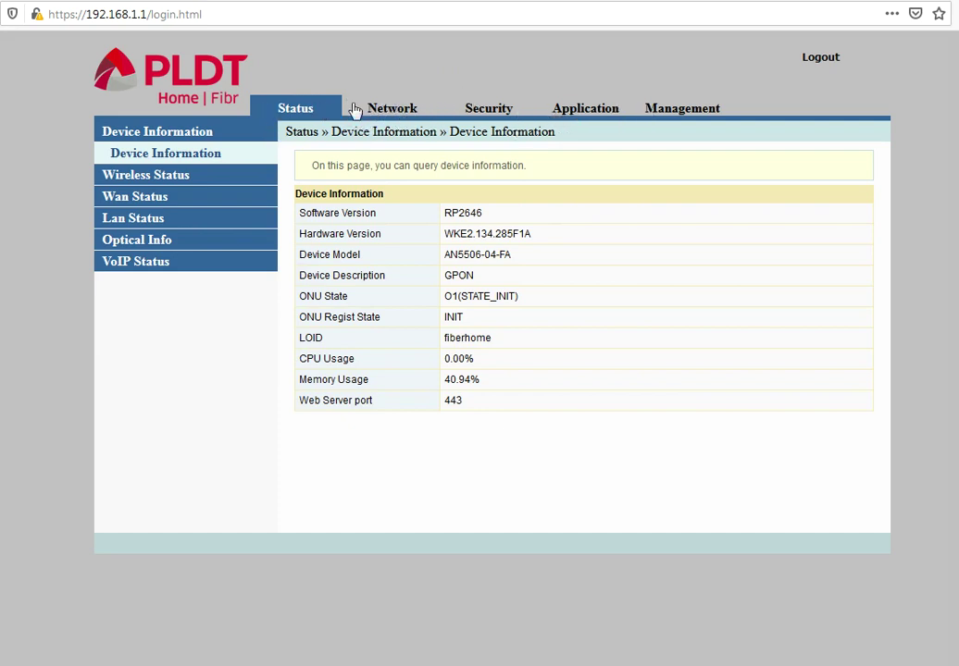
Glance over the Network, Security, Application and Management sections, then return to Status.
click(388, 111)
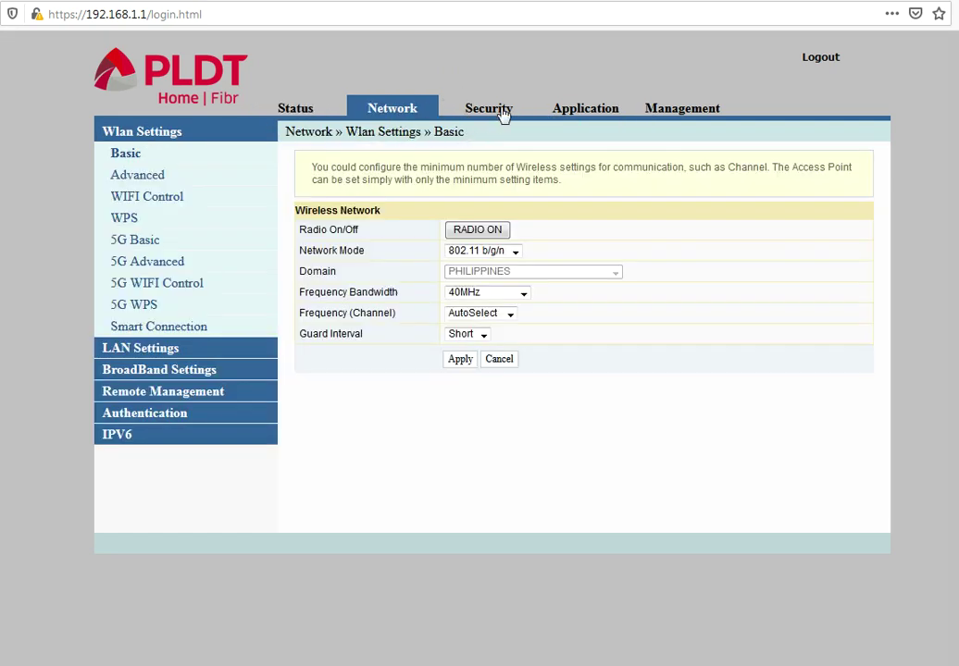
click(502, 114)
click(591, 111)
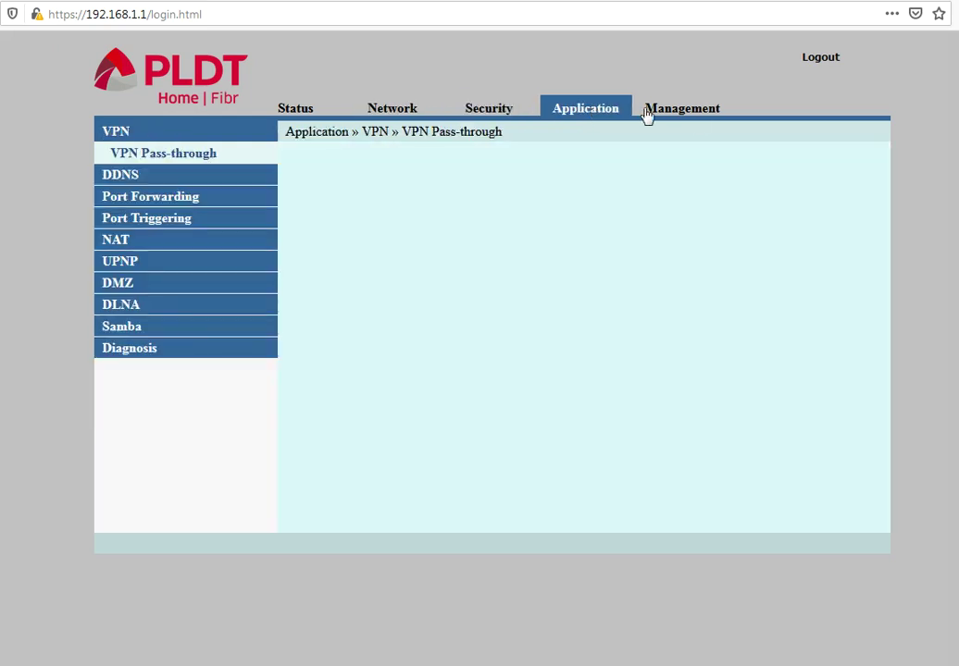
click(703, 113)
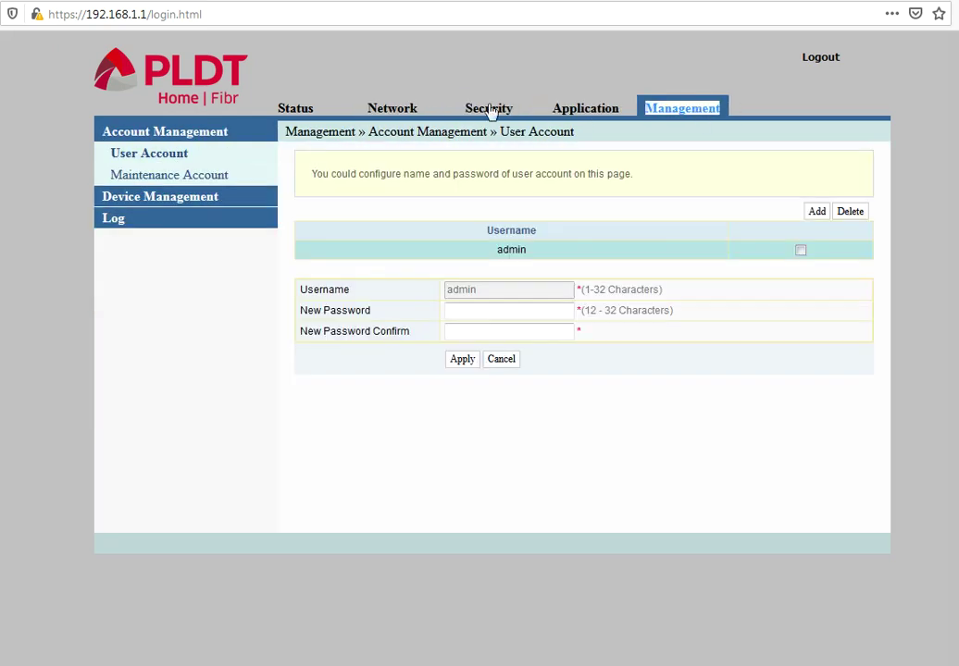
click(304, 109)
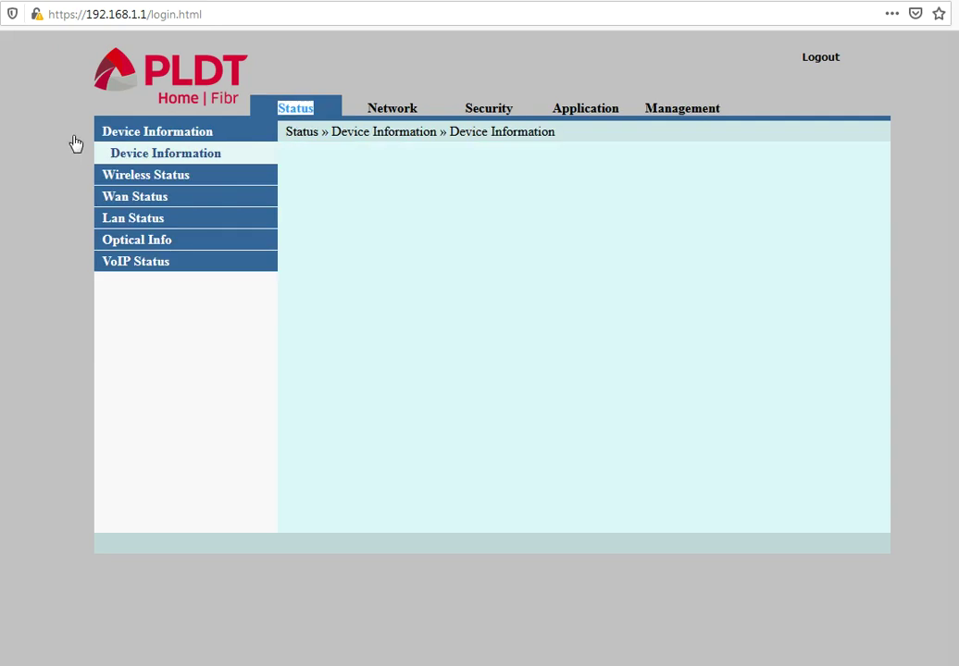
click(335, 111)
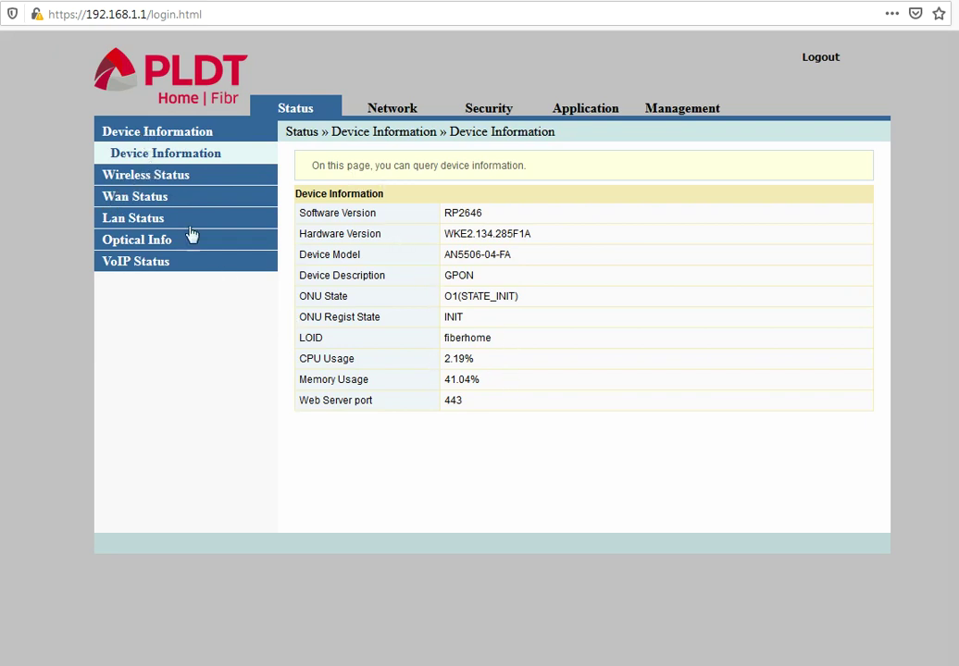
Review the Wireless, WAN, LAN, Optical Info and VoIP status pages, then go to Network.
click(165, 176)
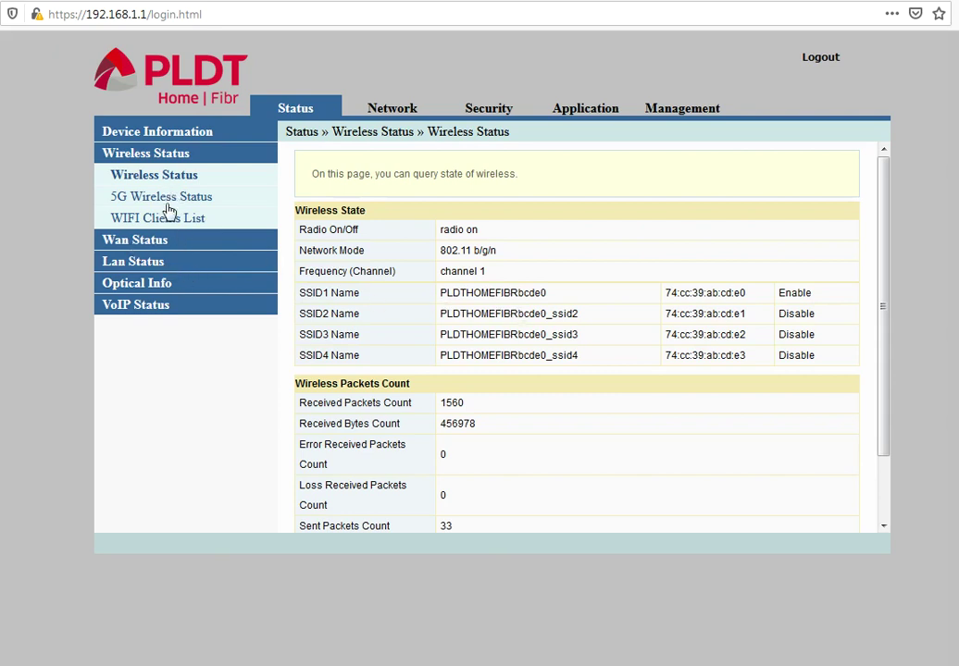
click(155, 241)
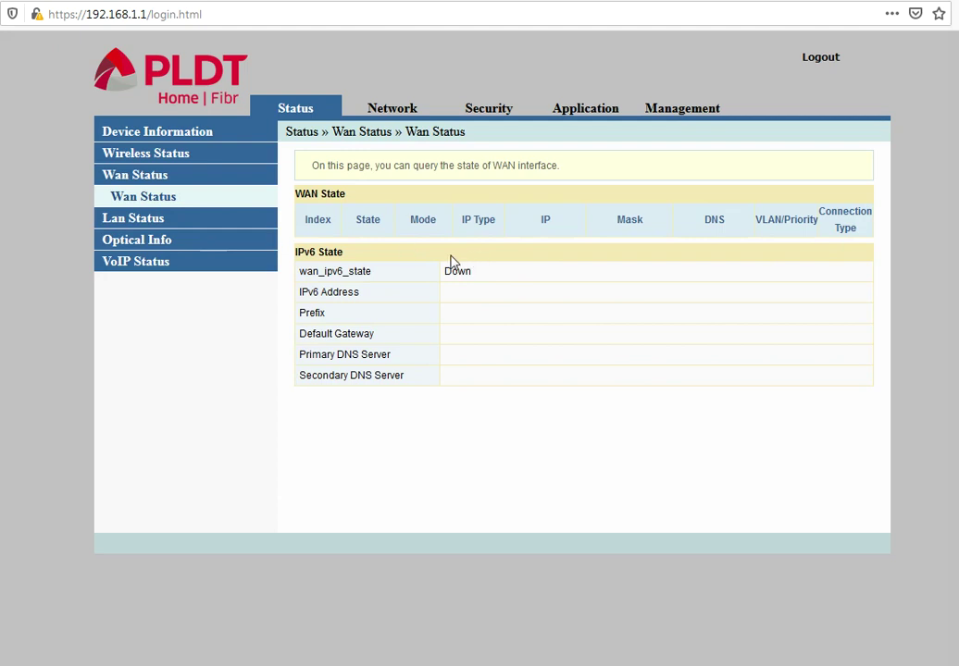
click(139, 219)
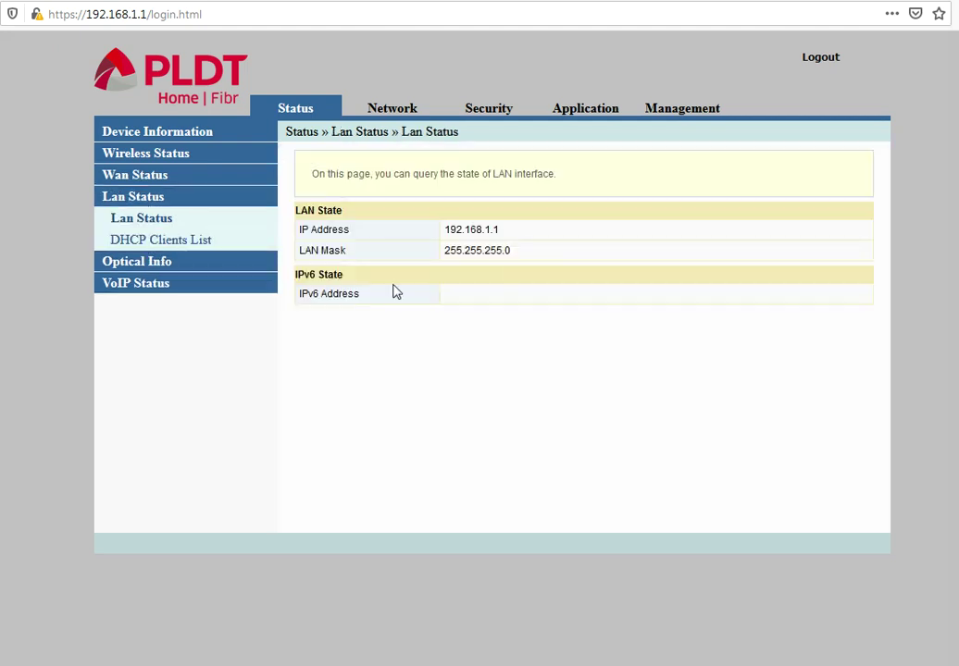
click(150, 265)
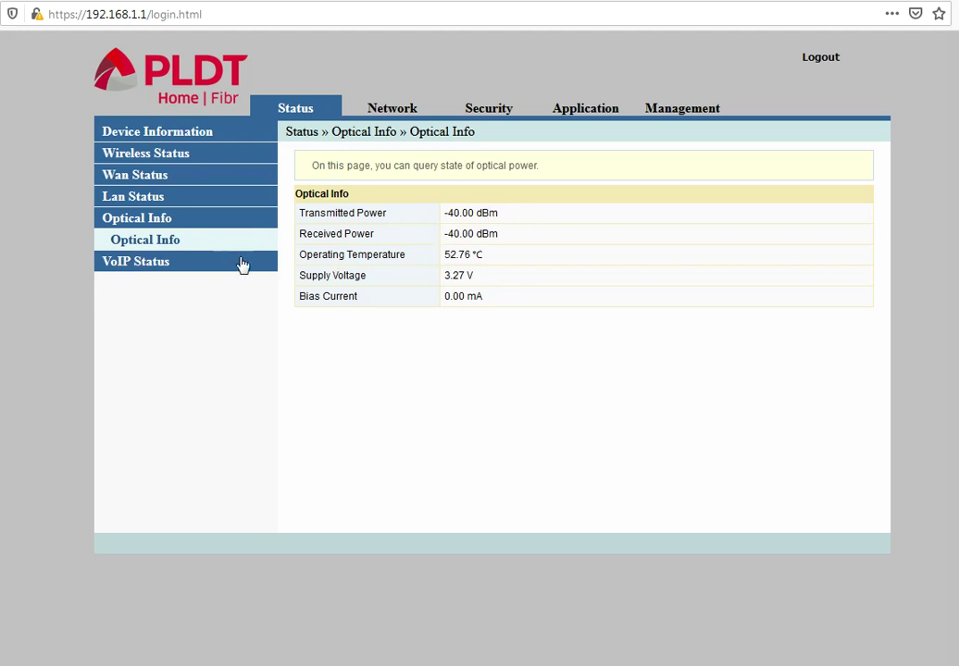
click(146, 264)
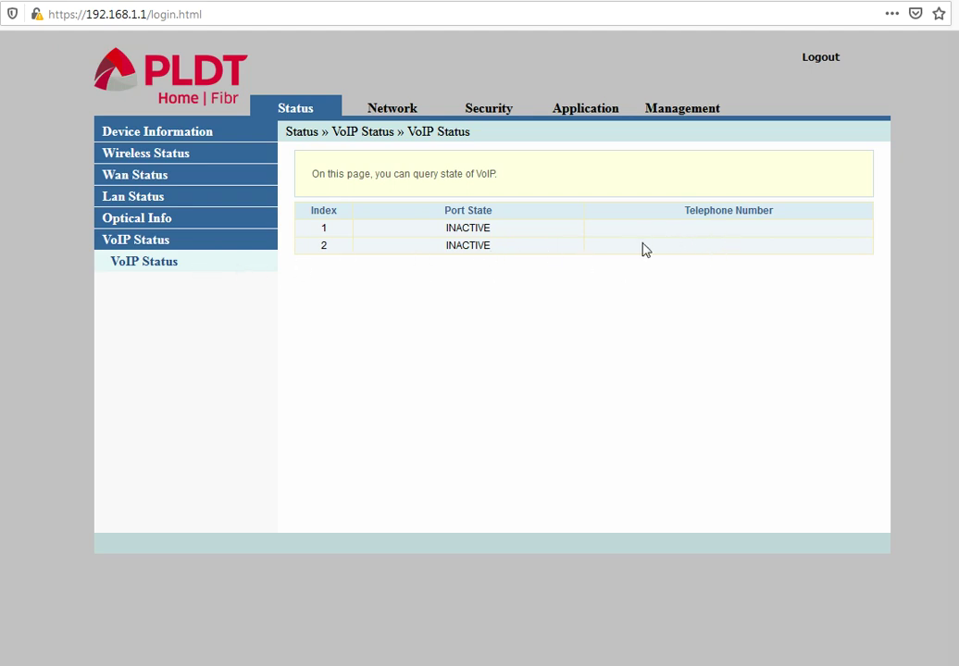
click(385, 113)
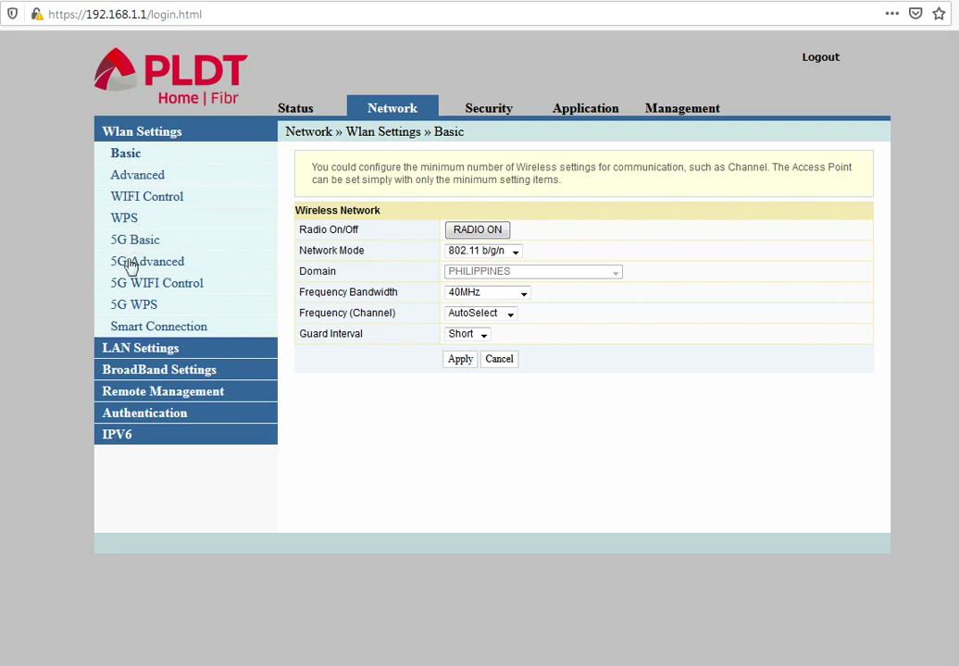
Review the LAN, BroadBand, Remote Management, Authentication and IPv6 pages, ending on Firewall Control.
click(139, 348)
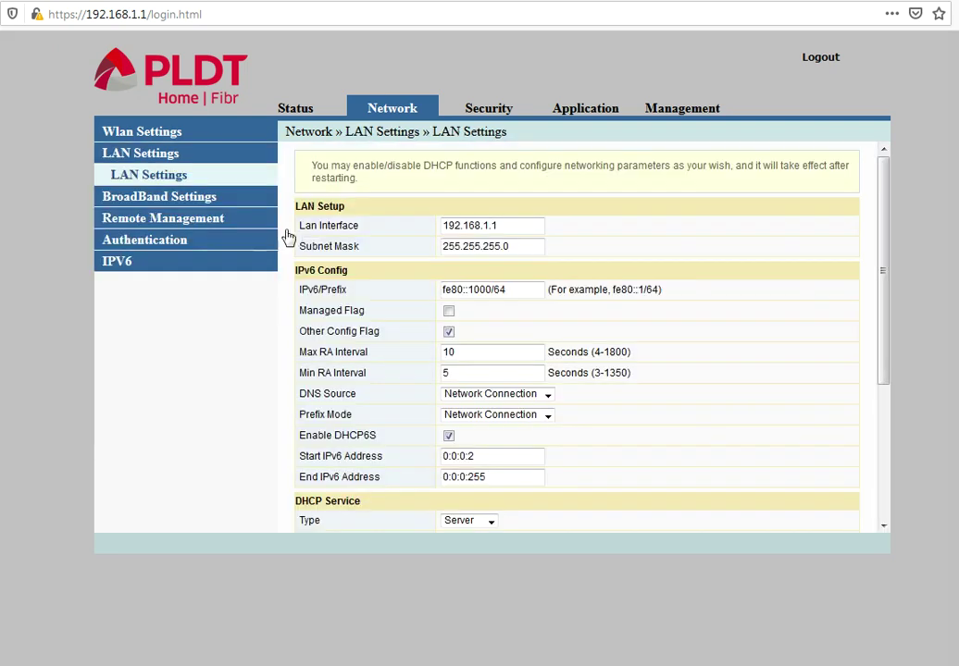
double_click(166, 197)
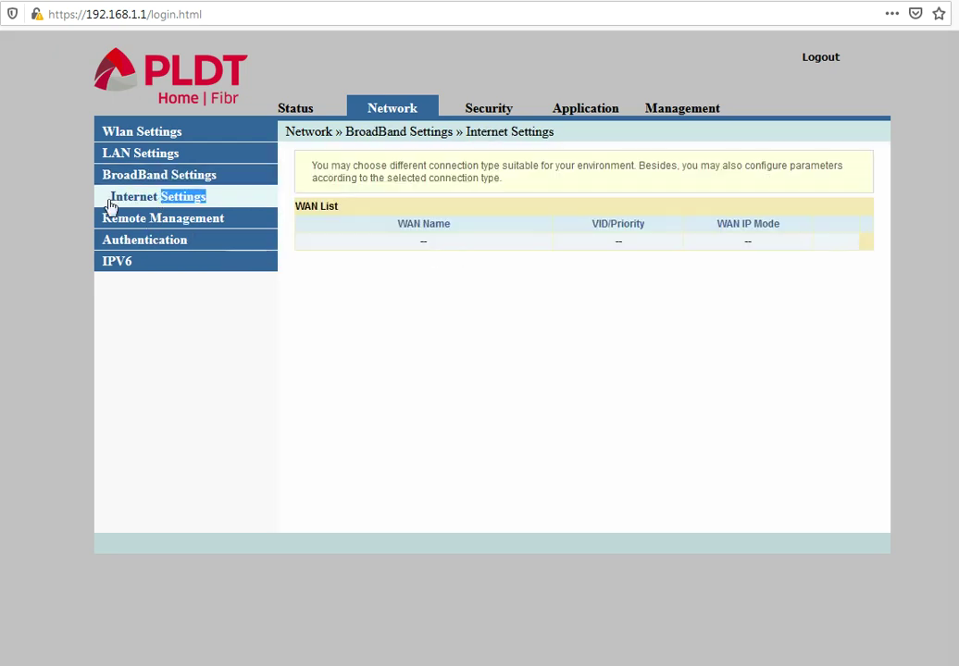
click(235, 203)
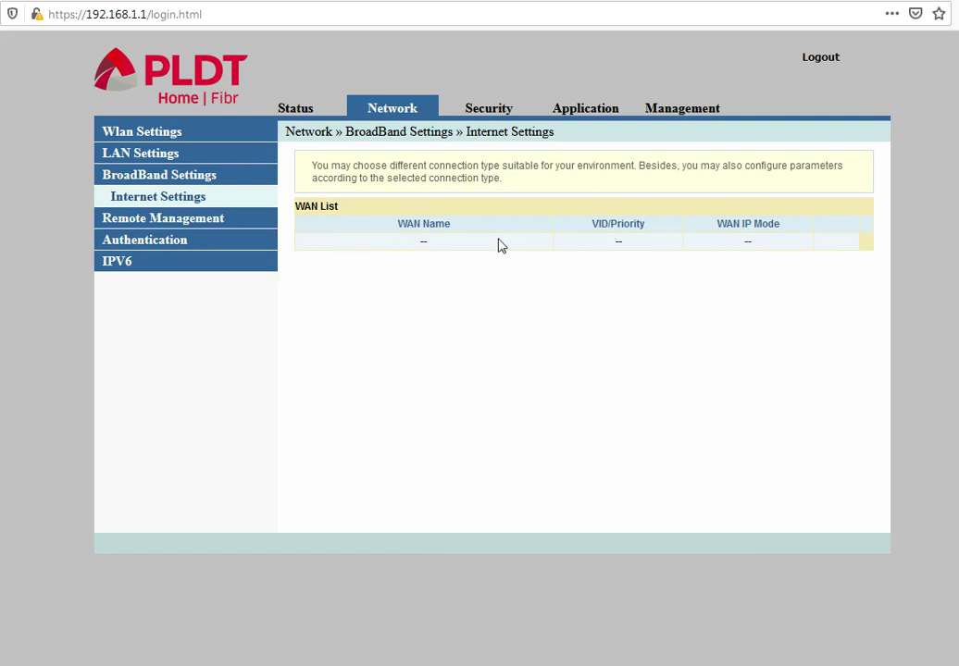
click(192, 220)
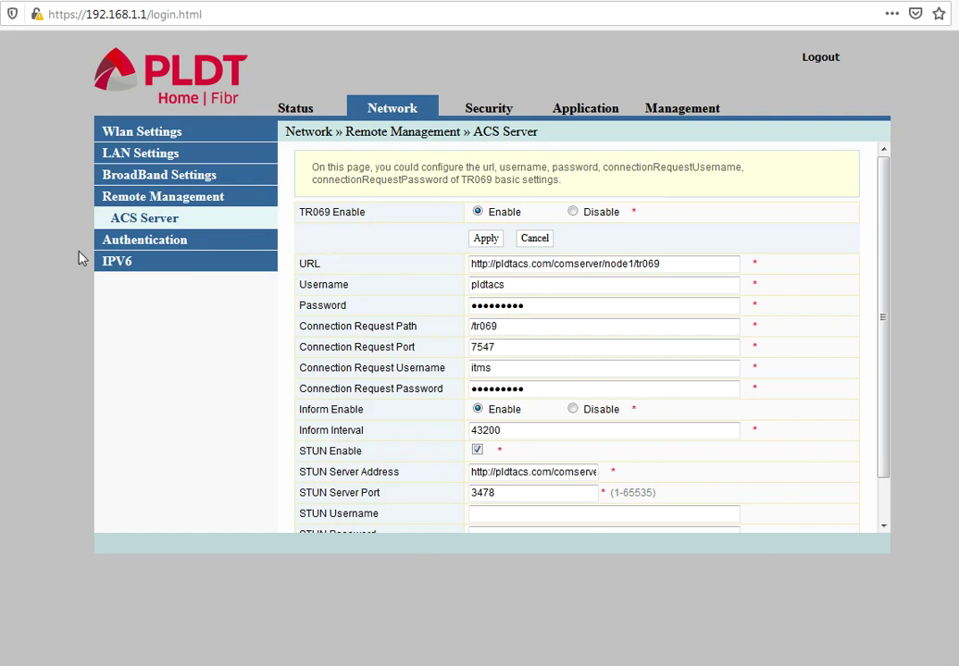
click(155, 242)
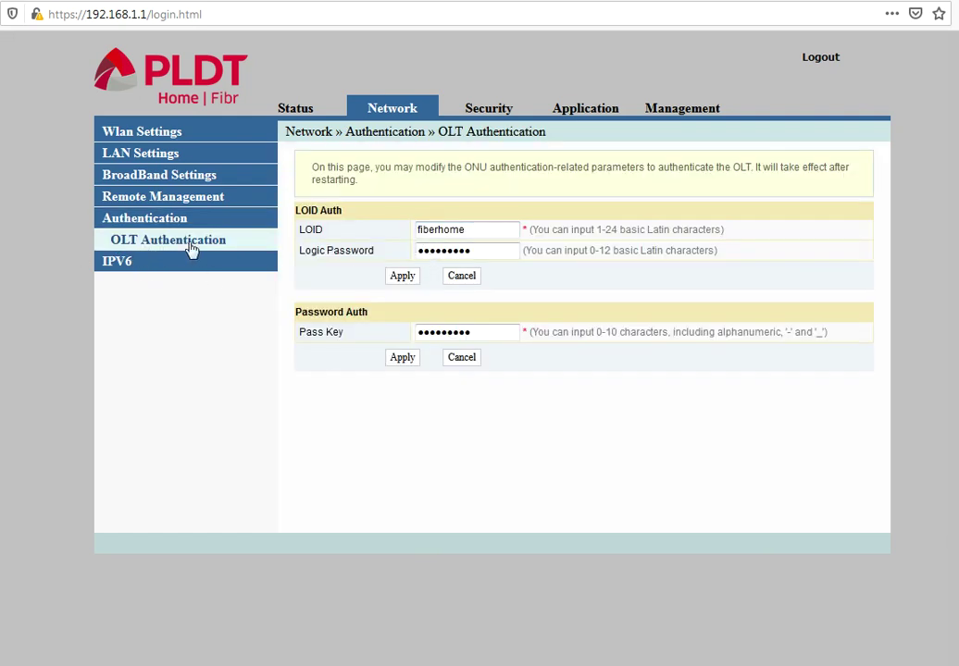
click(121, 263)
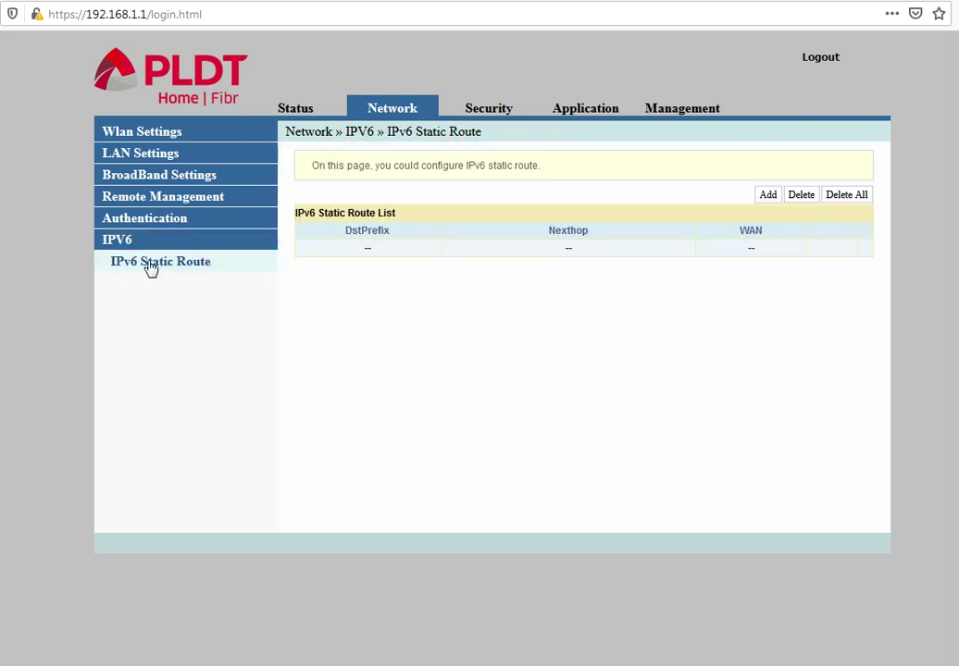
click(488, 113)
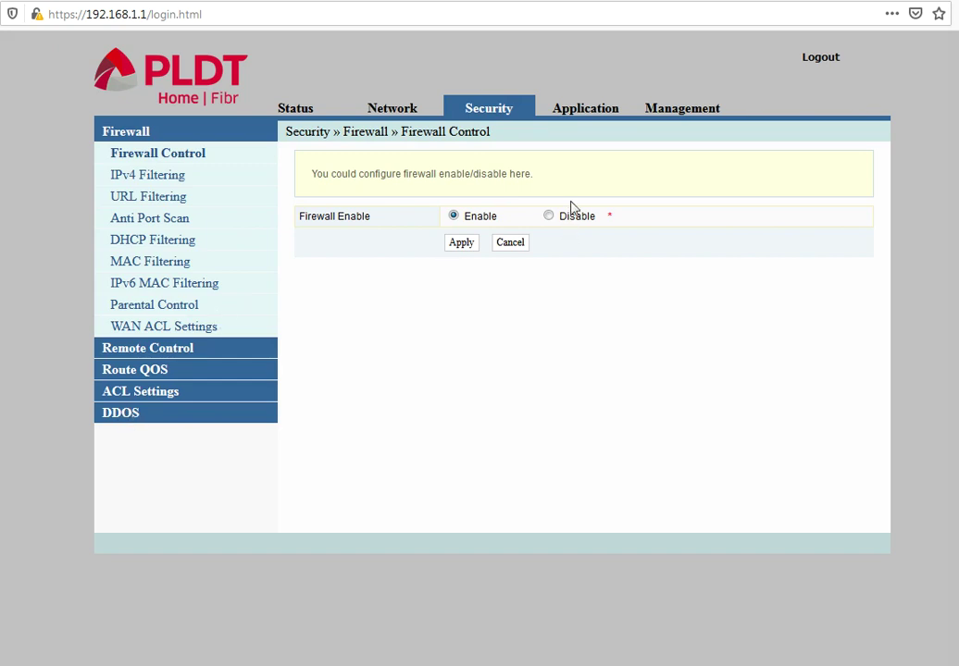
Review VPN, DDNS, Port Forwarding/Triggering, NAT, UPNP, DMZ, DLNA, Samba and Diagnosis pages.
click(568, 110)
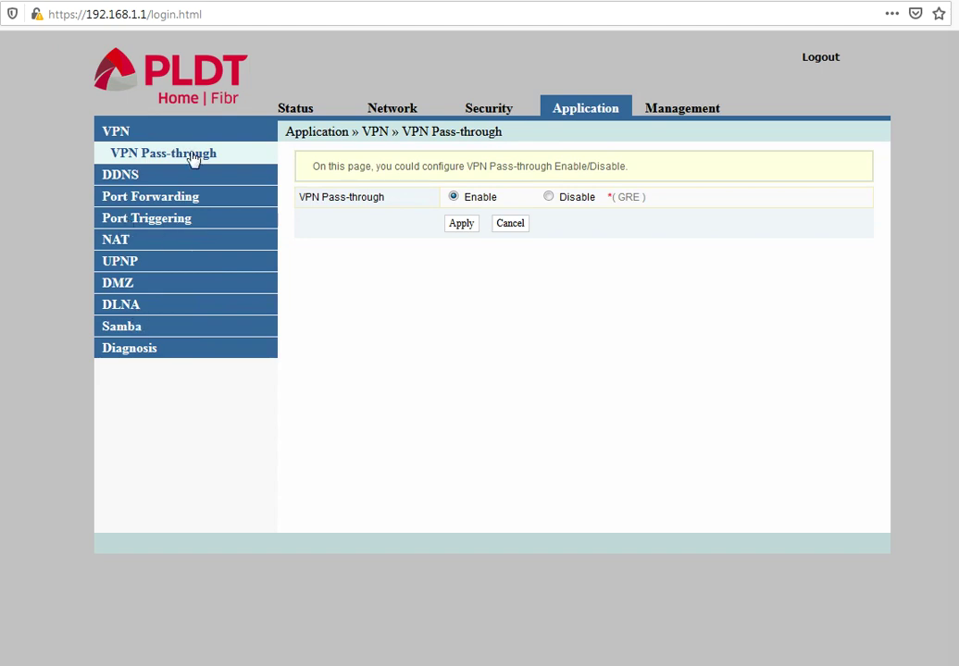
click(119, 182)
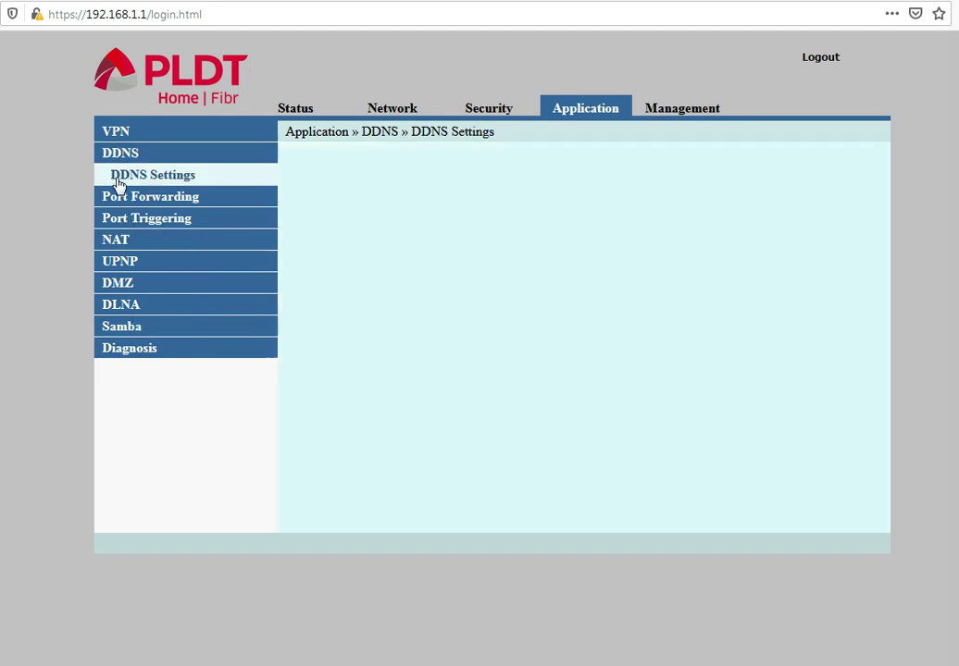
click(167, 197)
click(154, 219)
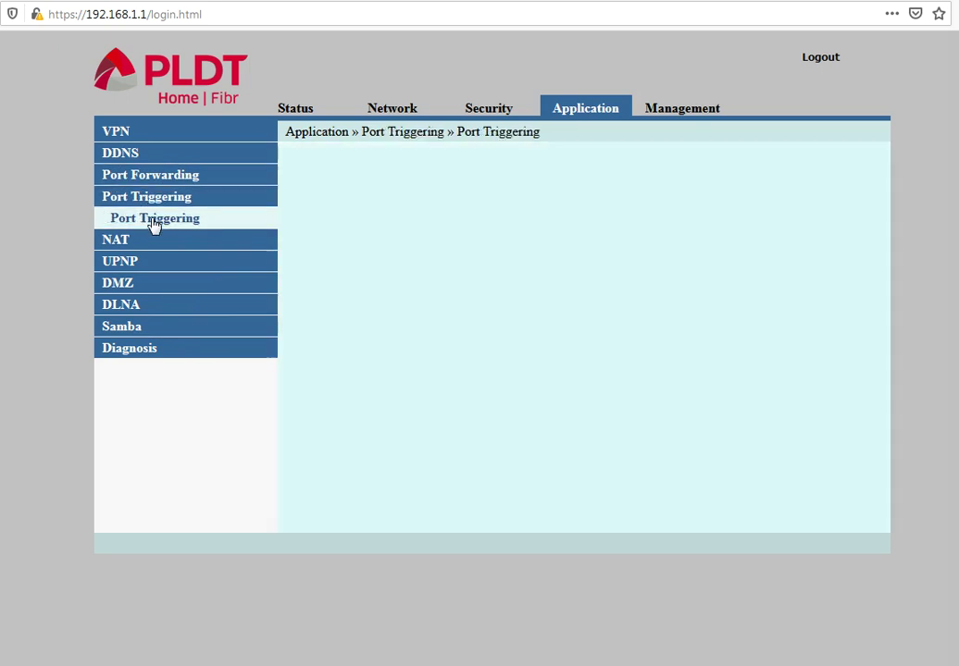
click(116, 242)
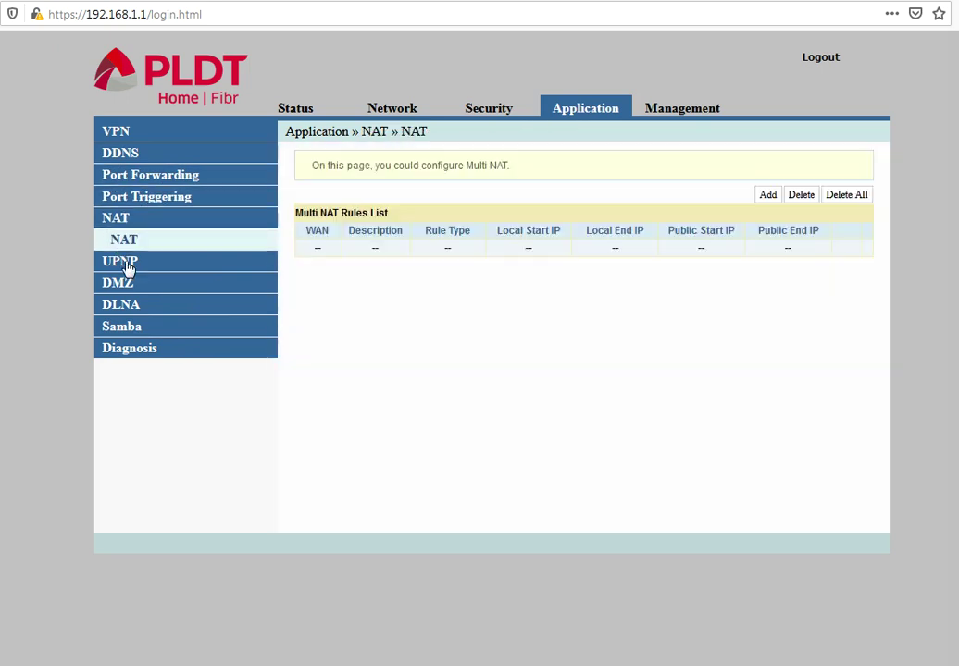
click(130, 266)
click(119, 285)
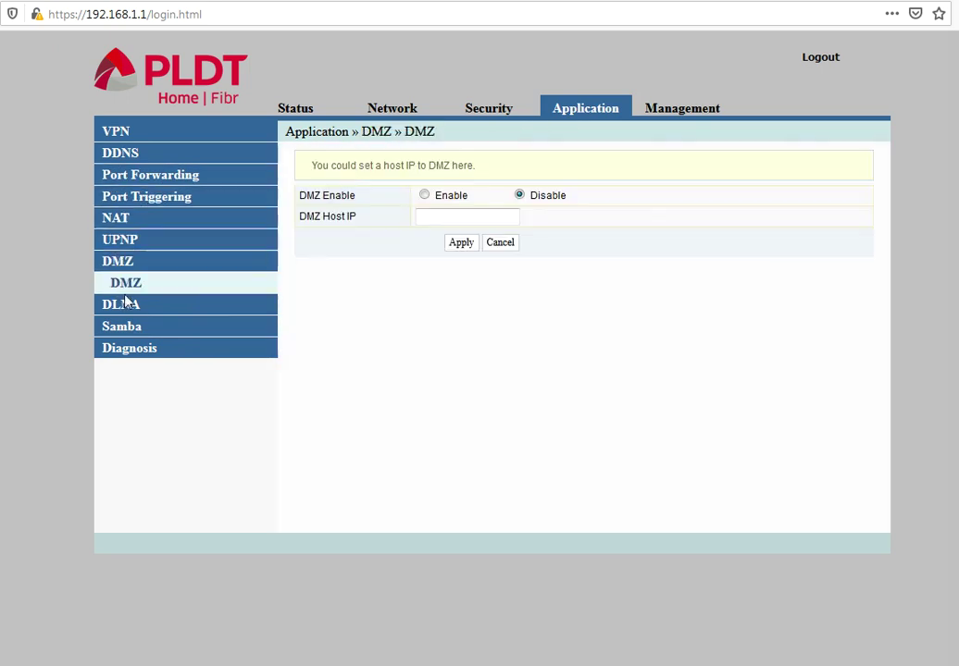
click(123, 305)
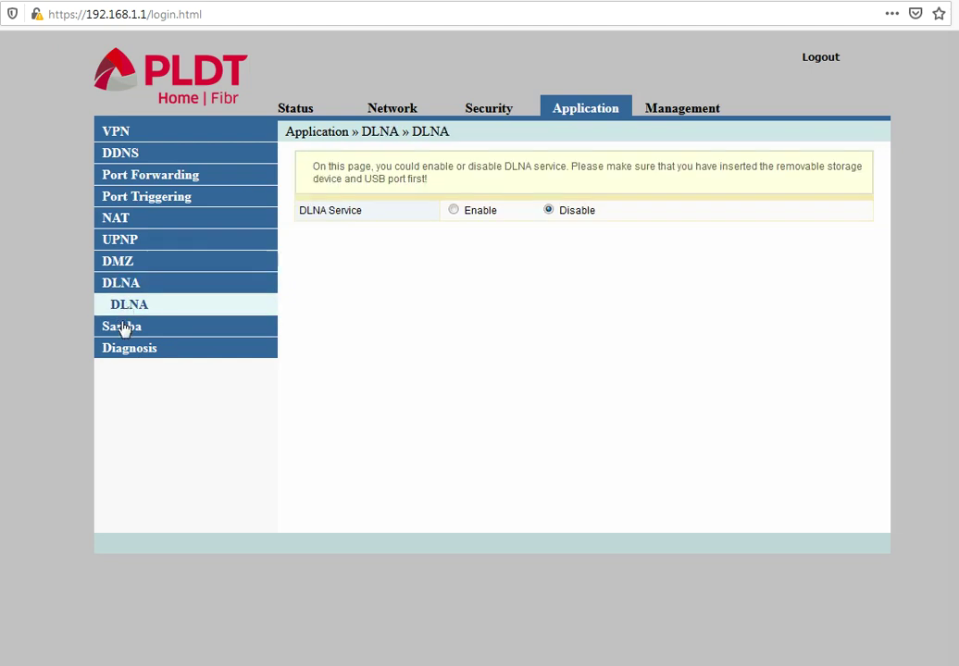
click(125, 330)
click(139, 352)
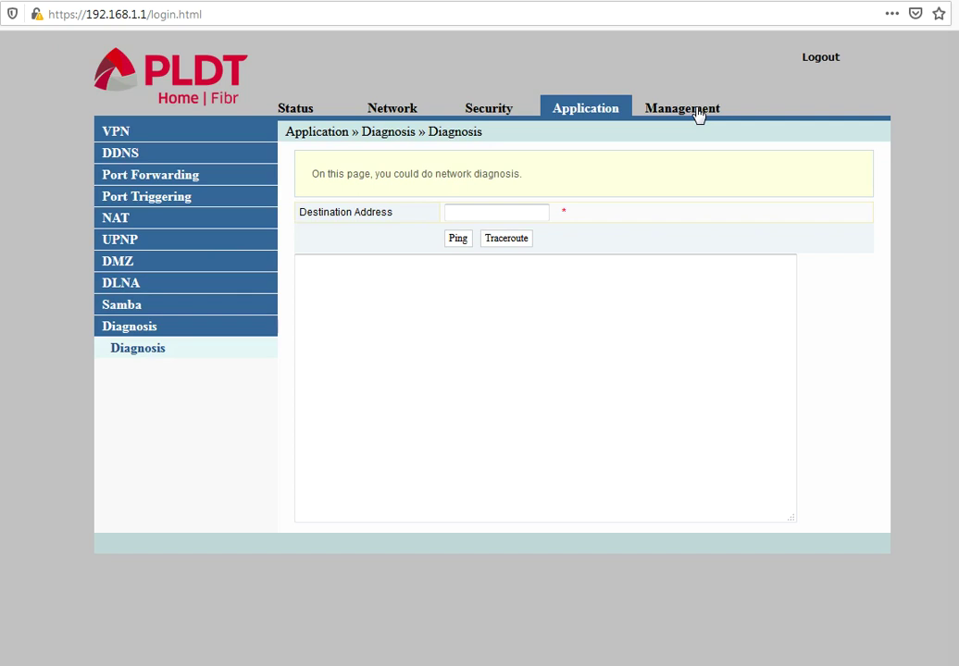
click(698, 113)
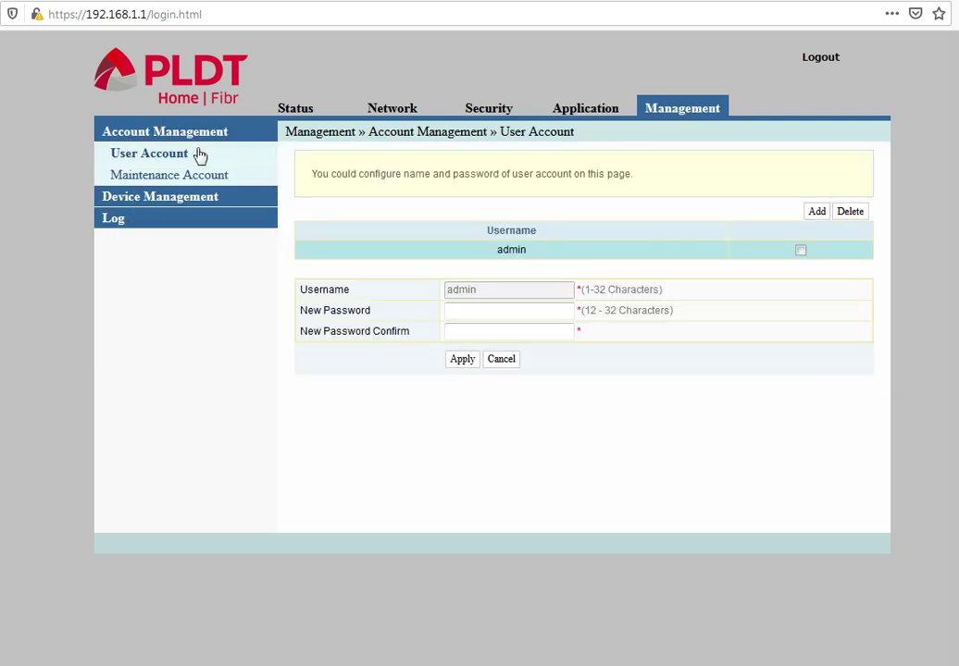
Look over the User Account and Maintenance Account password forms without saving changes.
click(141, 197)
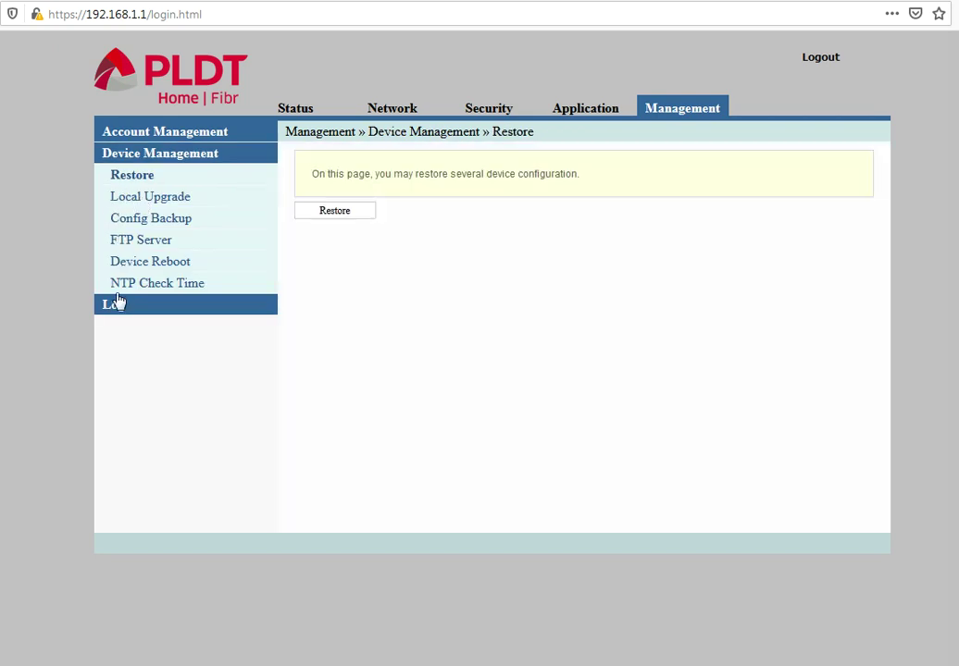
click(130, 135)
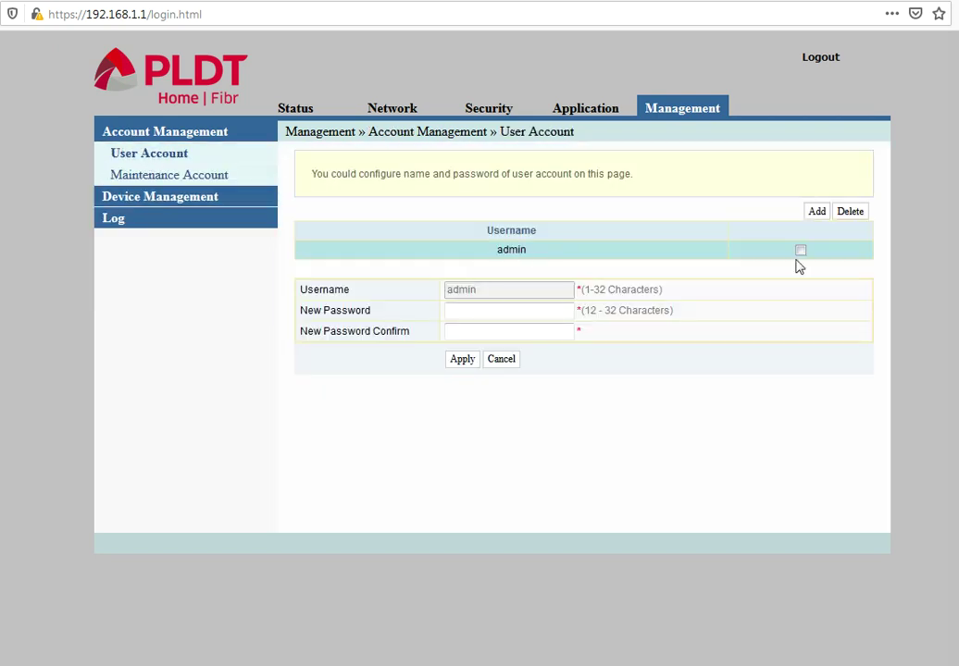
click(515, 318)
click(522, 329)
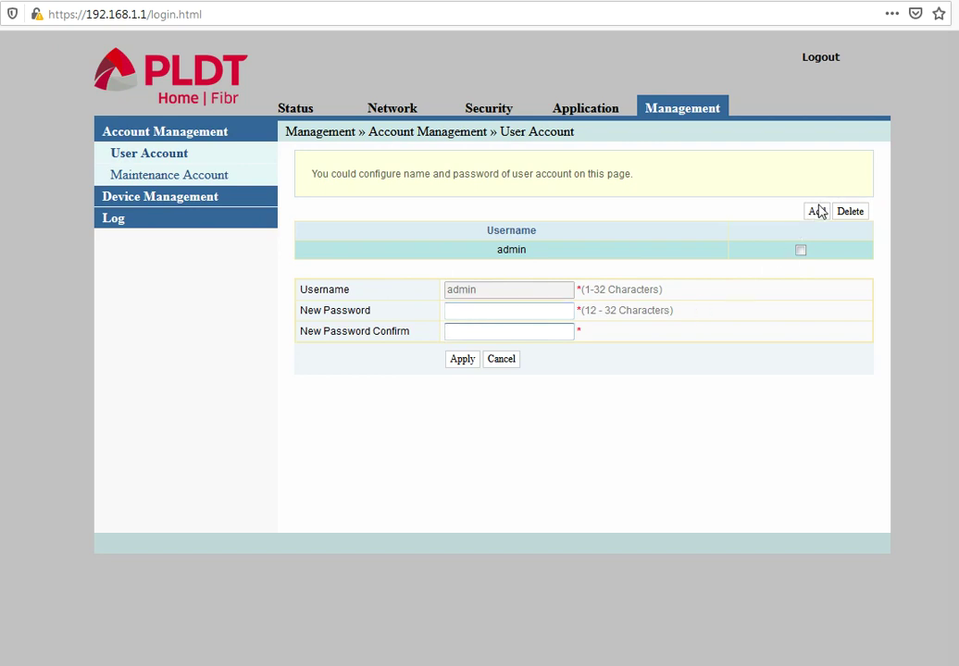
click(156, 177)
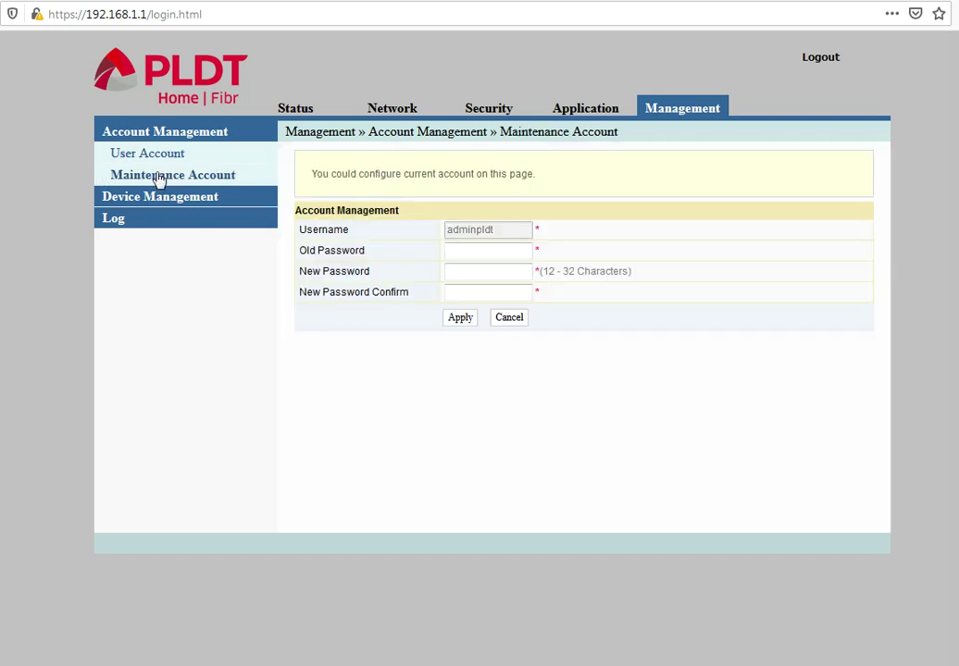
click(482, 255)
Review Restore, Local Upgrade, Config Backup, FTP Server, Reboot and NTP Check Time, then return to Status.
click(180, 196)
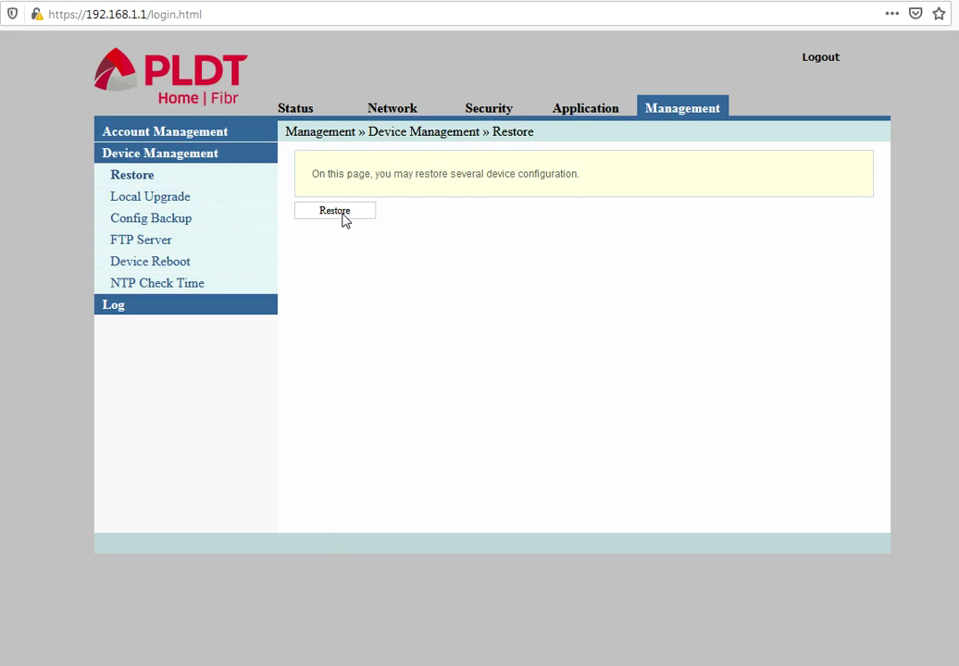
click(156, 200)
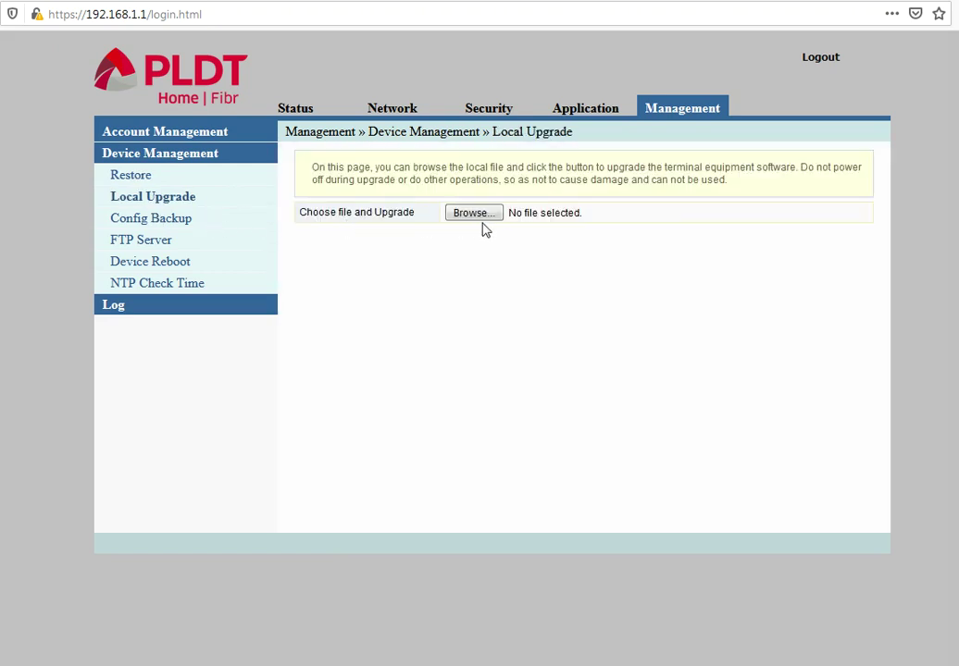
click(154, 222)
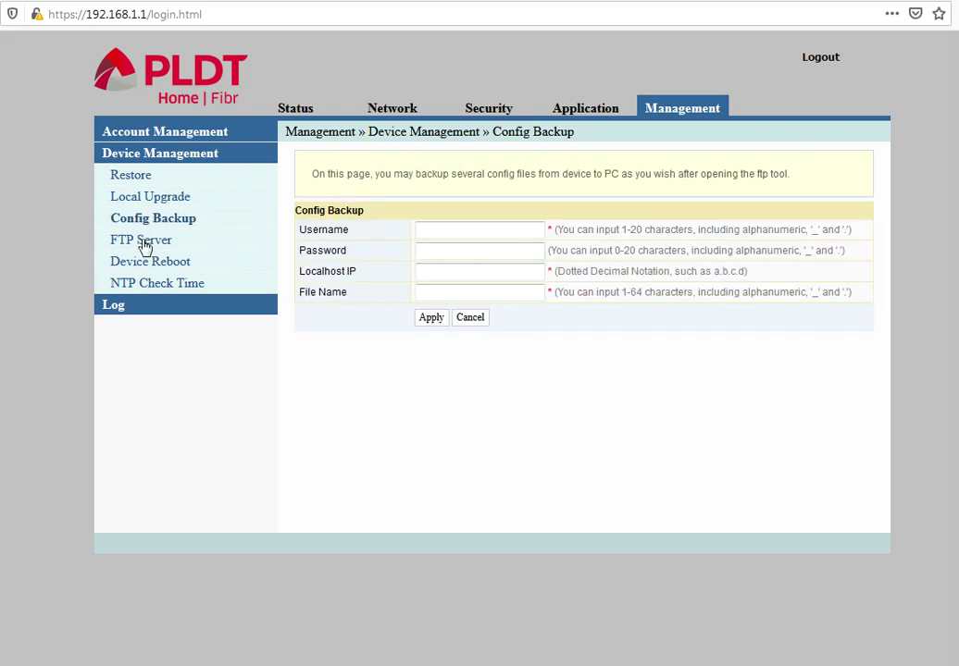
click(144, 244)
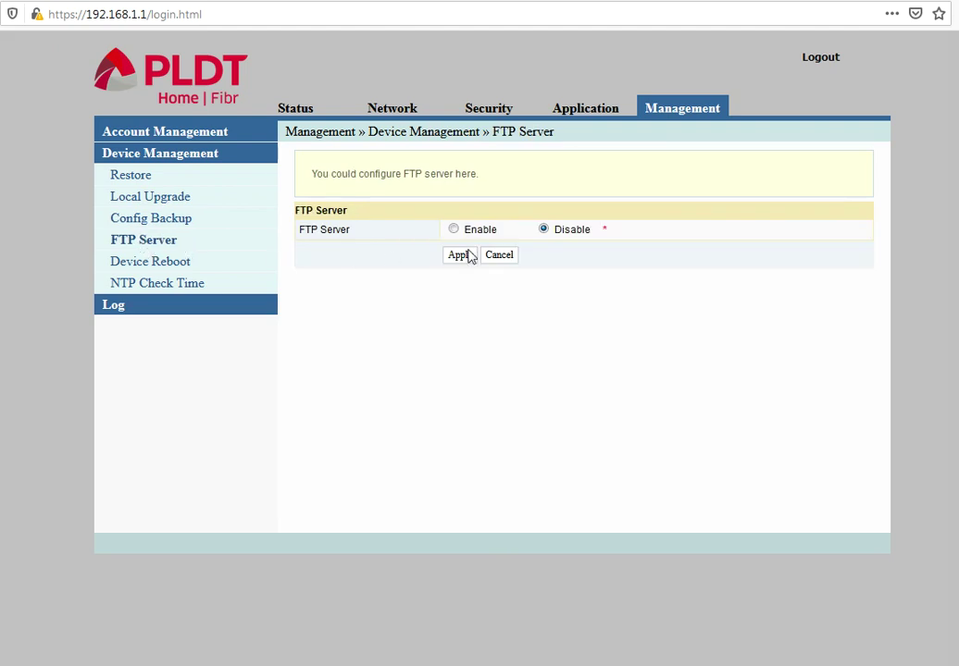
click(145, 267)
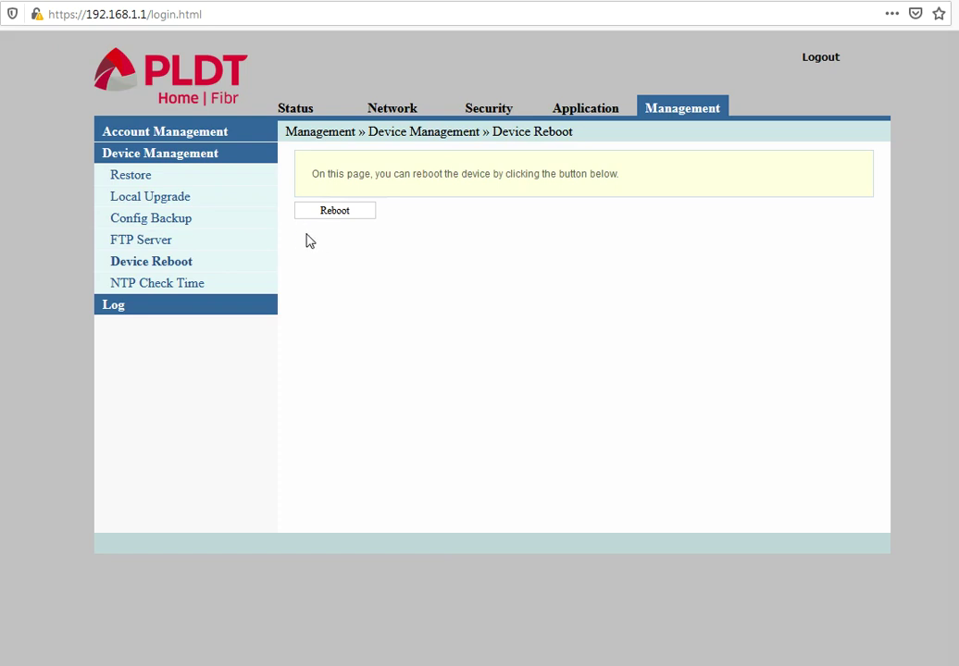
click(173, 290)
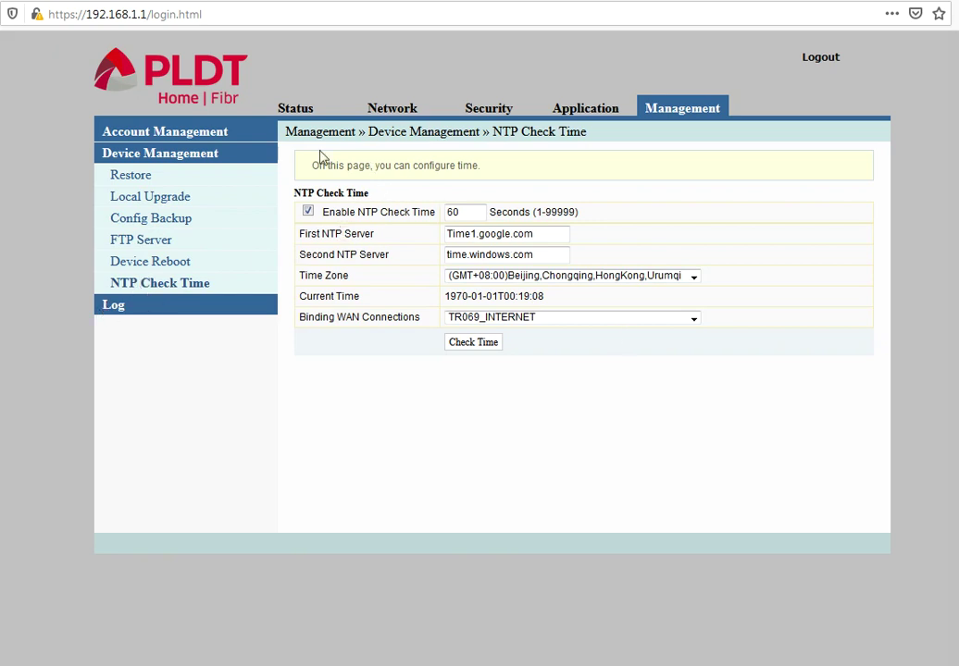
click(297, 111)
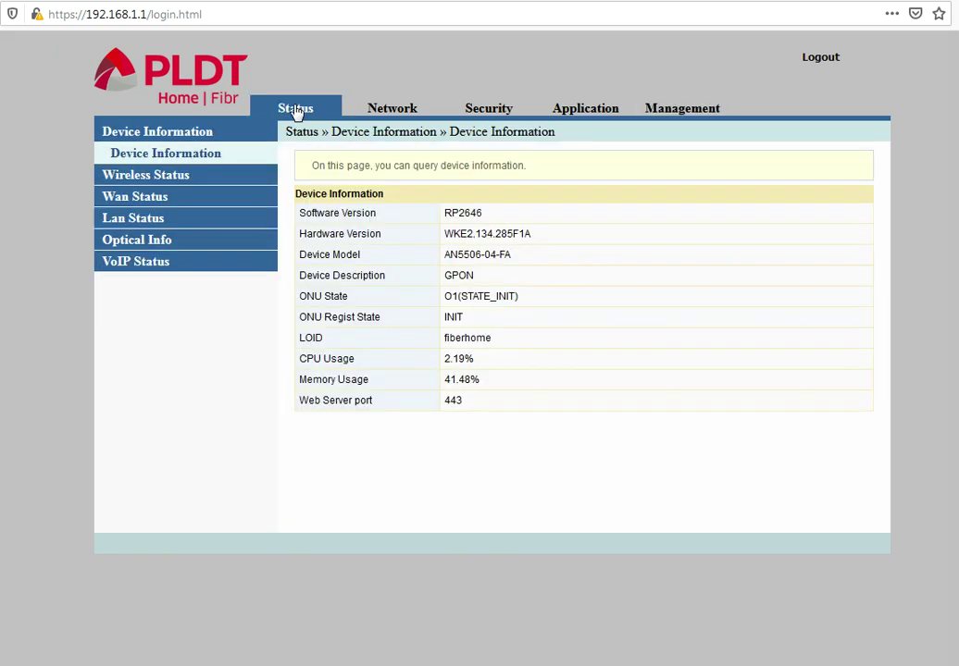